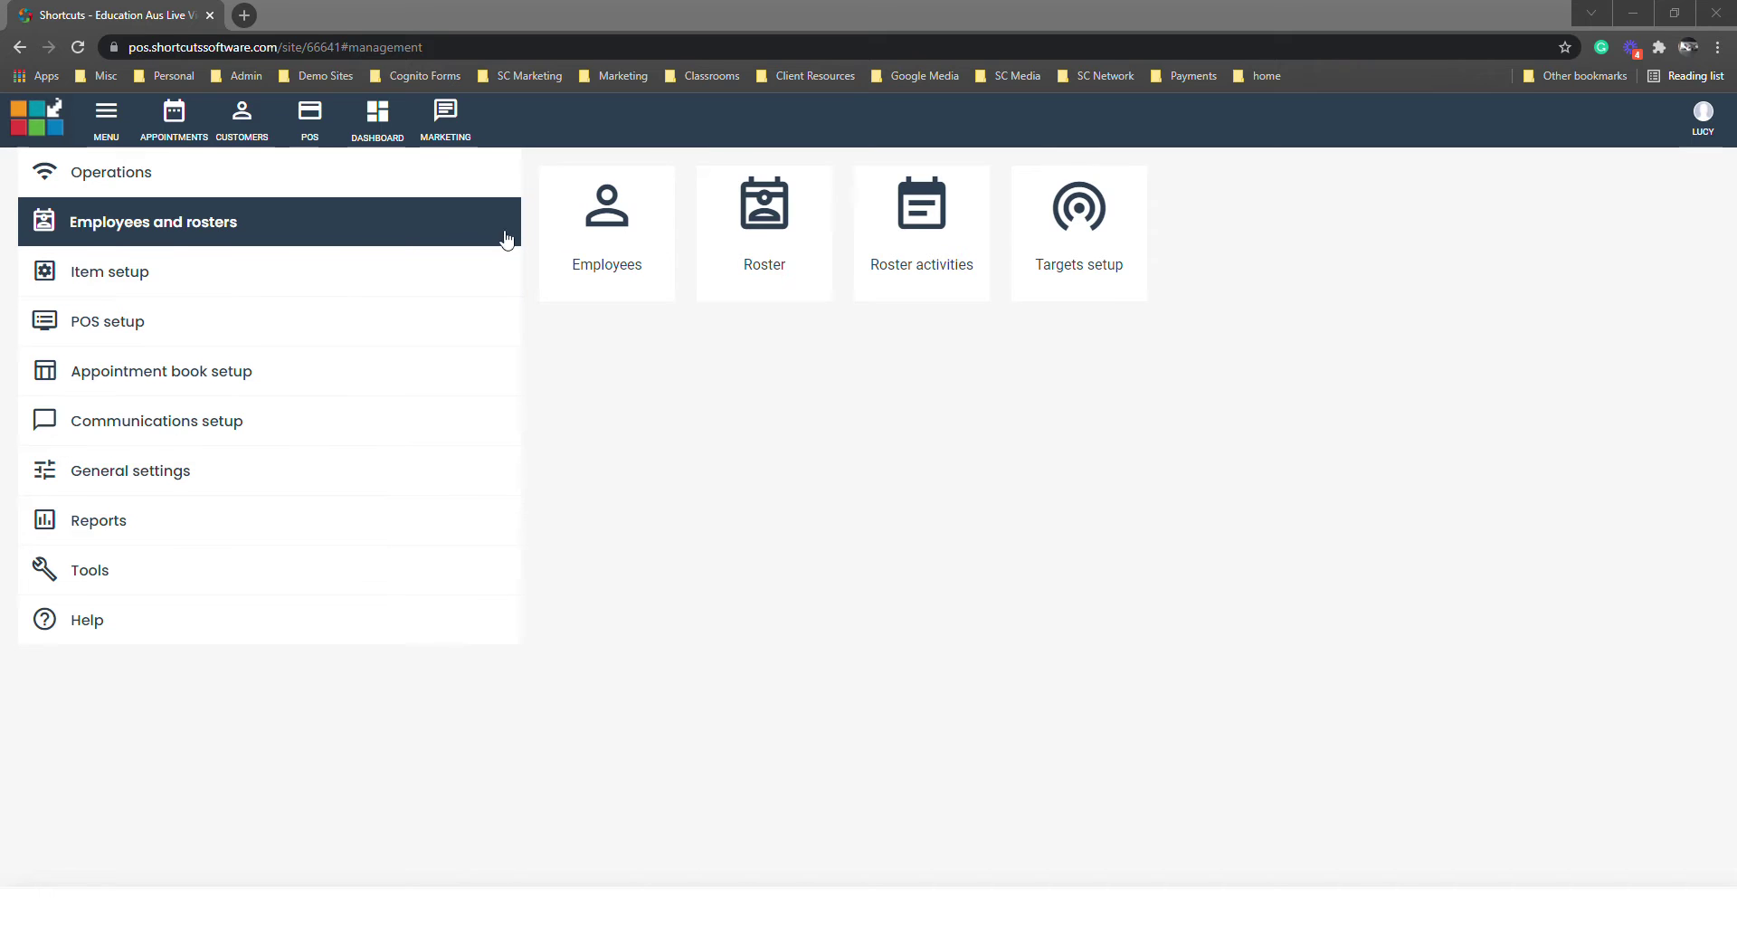
Step: Open the targets setup and show the site's targets with tax excluded
left_click(1077, 226)
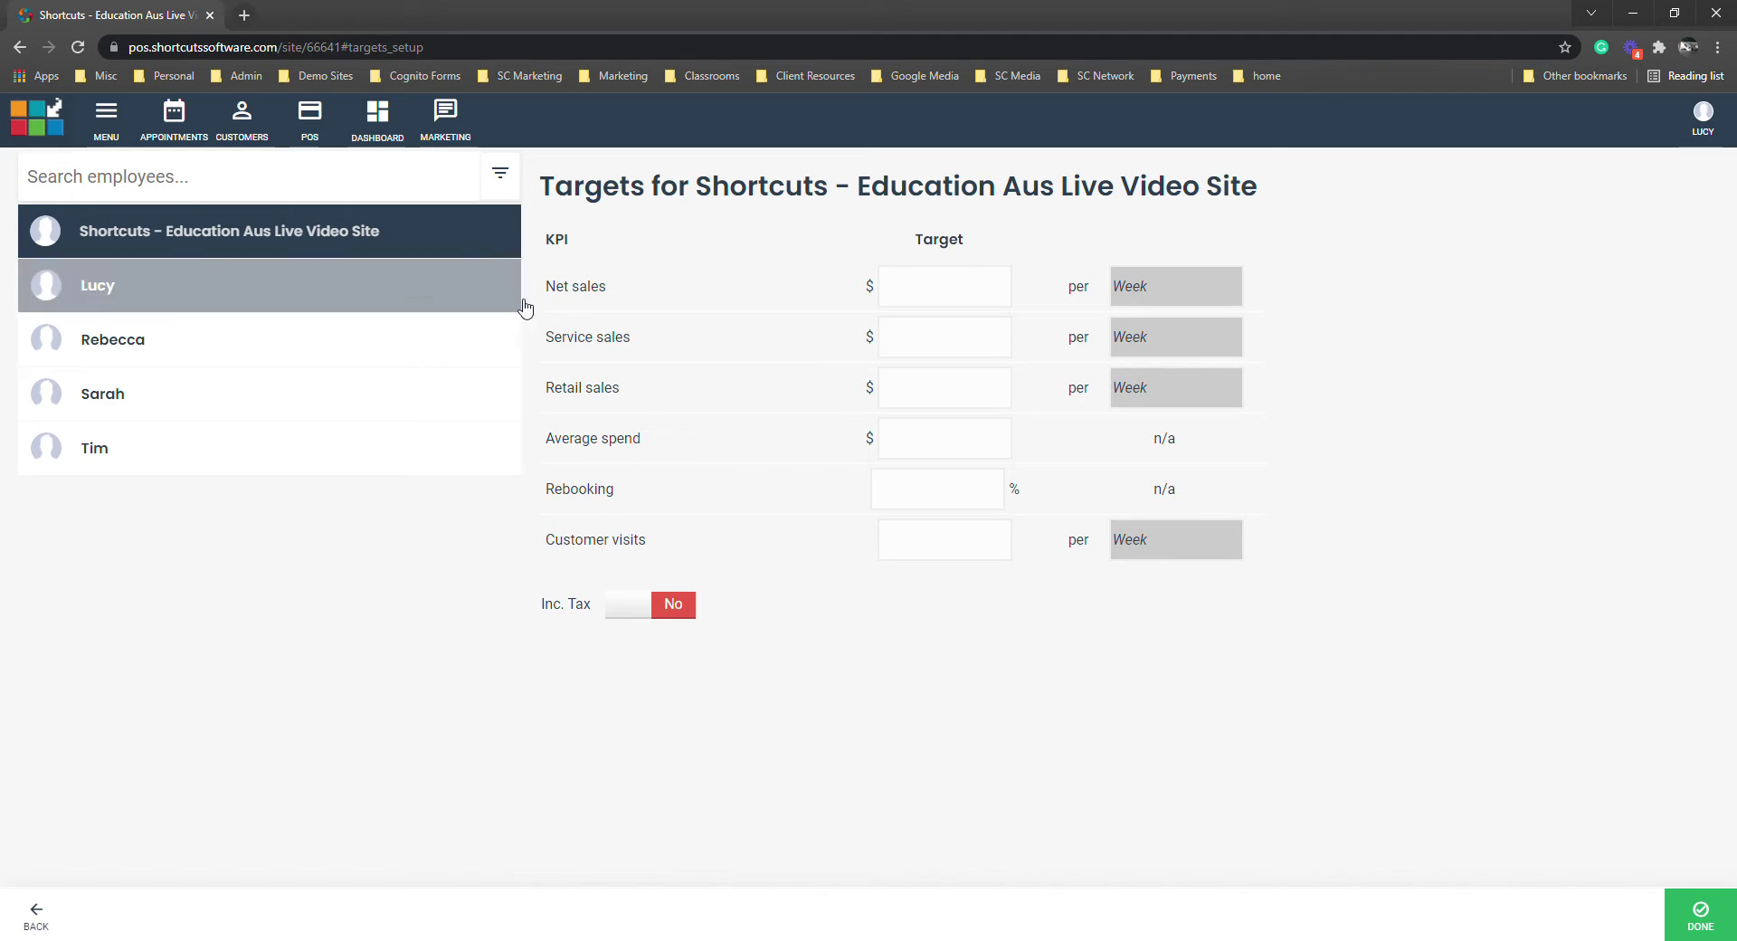
left_click(666, 612)
left_click(643, 607)
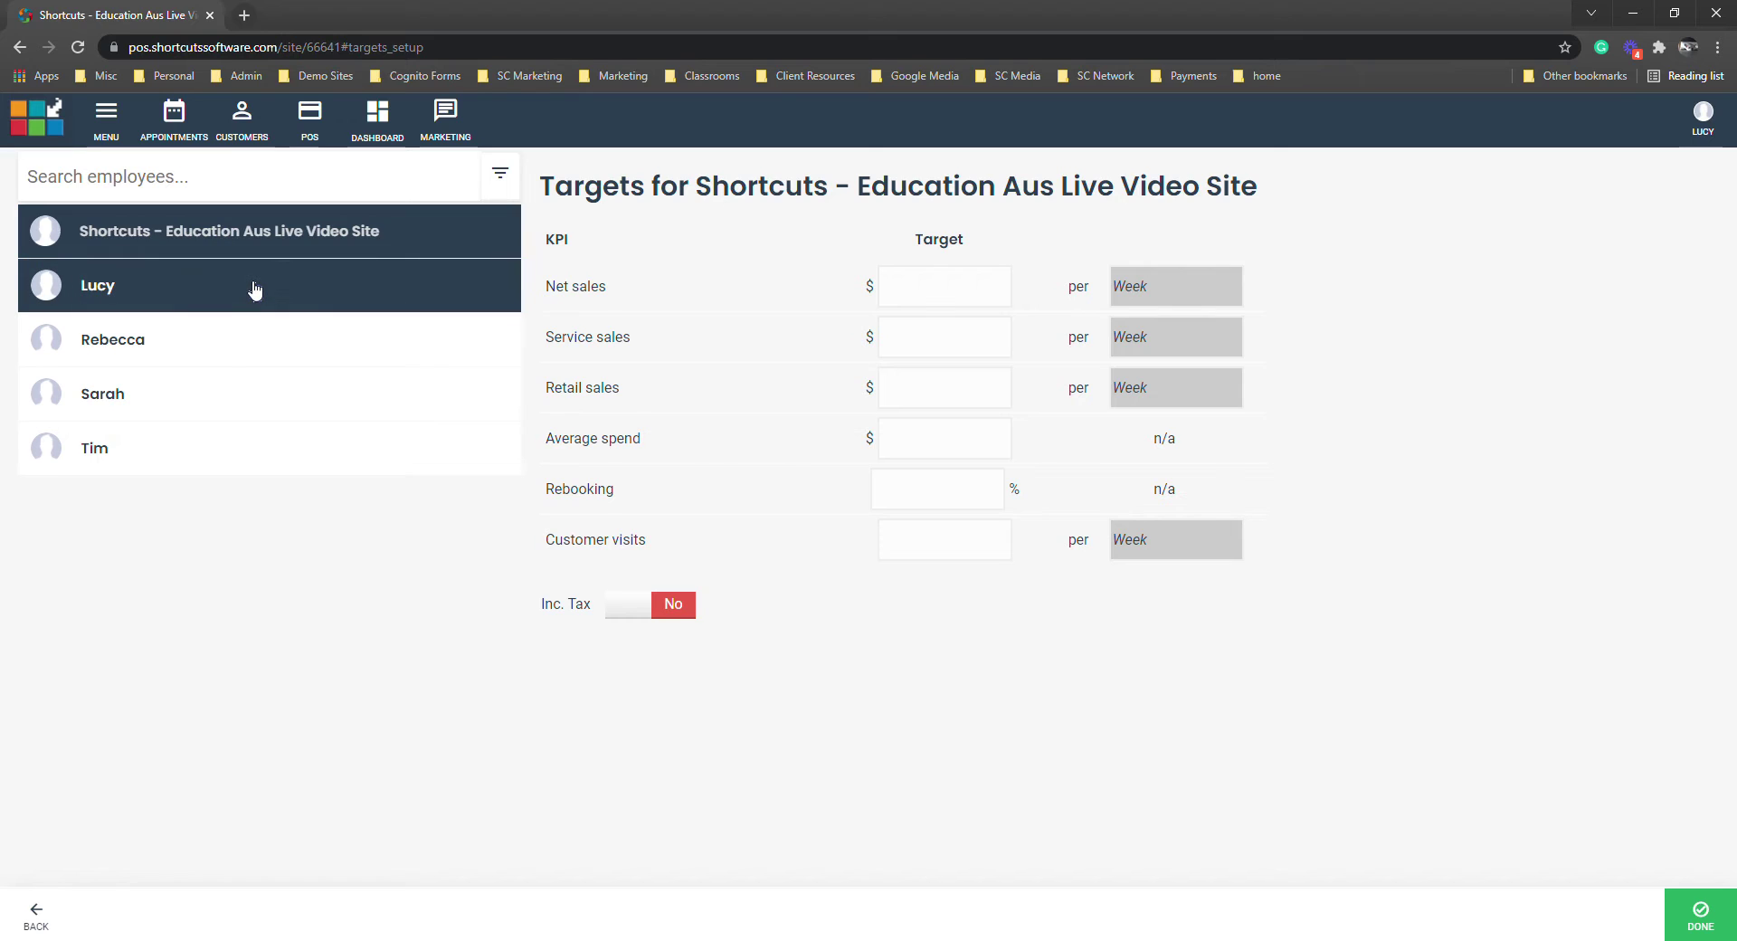
Step: Examine the sales, average spend, rebooking and customer visit targets of the first and third listed employees
left_click(255, 288)
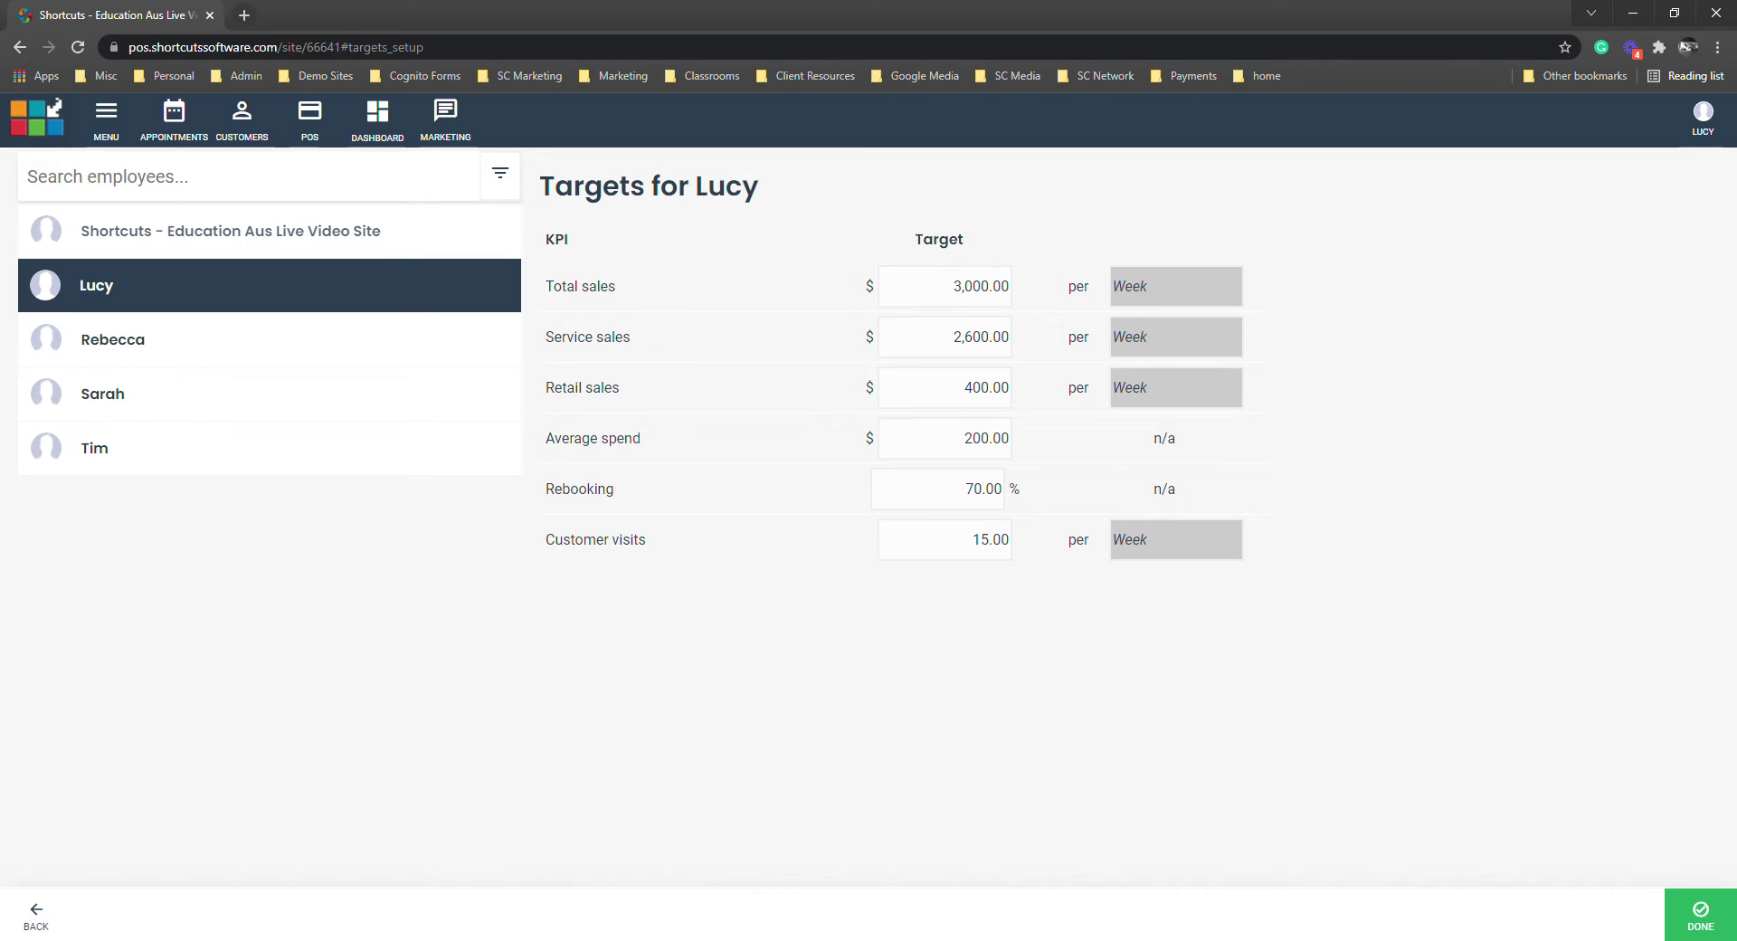
left_click(1080, 331)
left_click(961, 396)
left_click(955, 286)
left_click(956, 492)
left_click(1016, 438)
left_click(952, 721)
left_click(206, 403)
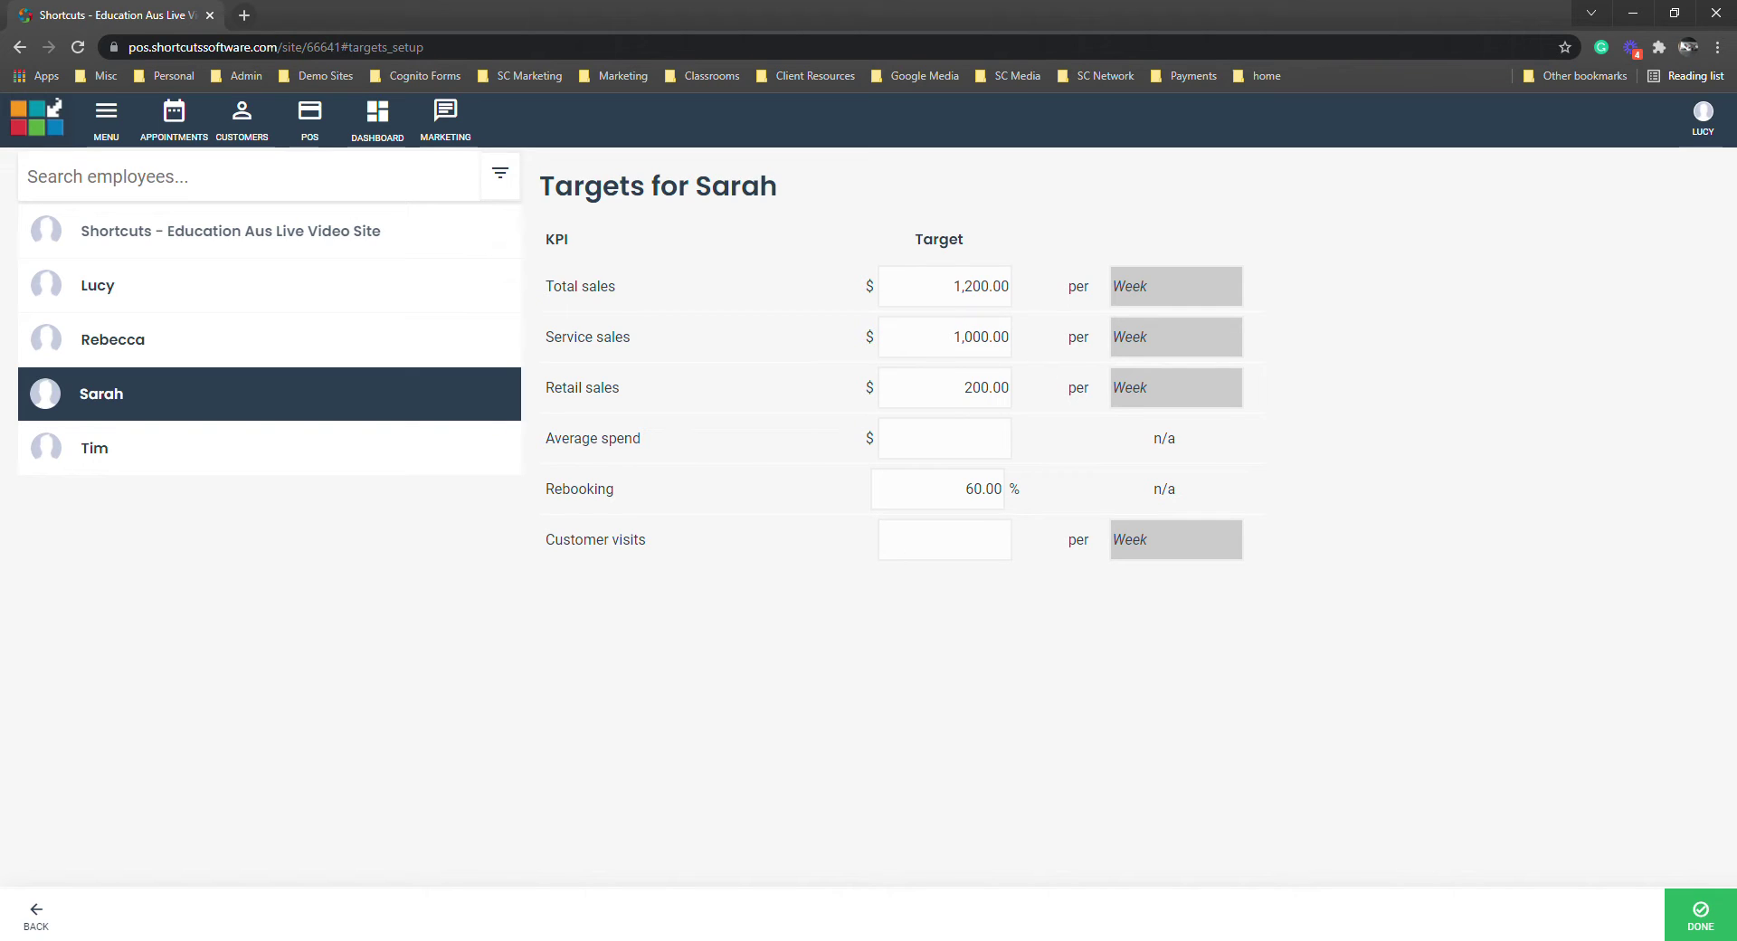
Step: Set the site's weekly targets to $3500 service sales, $800 retail sales and $4300 net sales
left_click(212, 237)
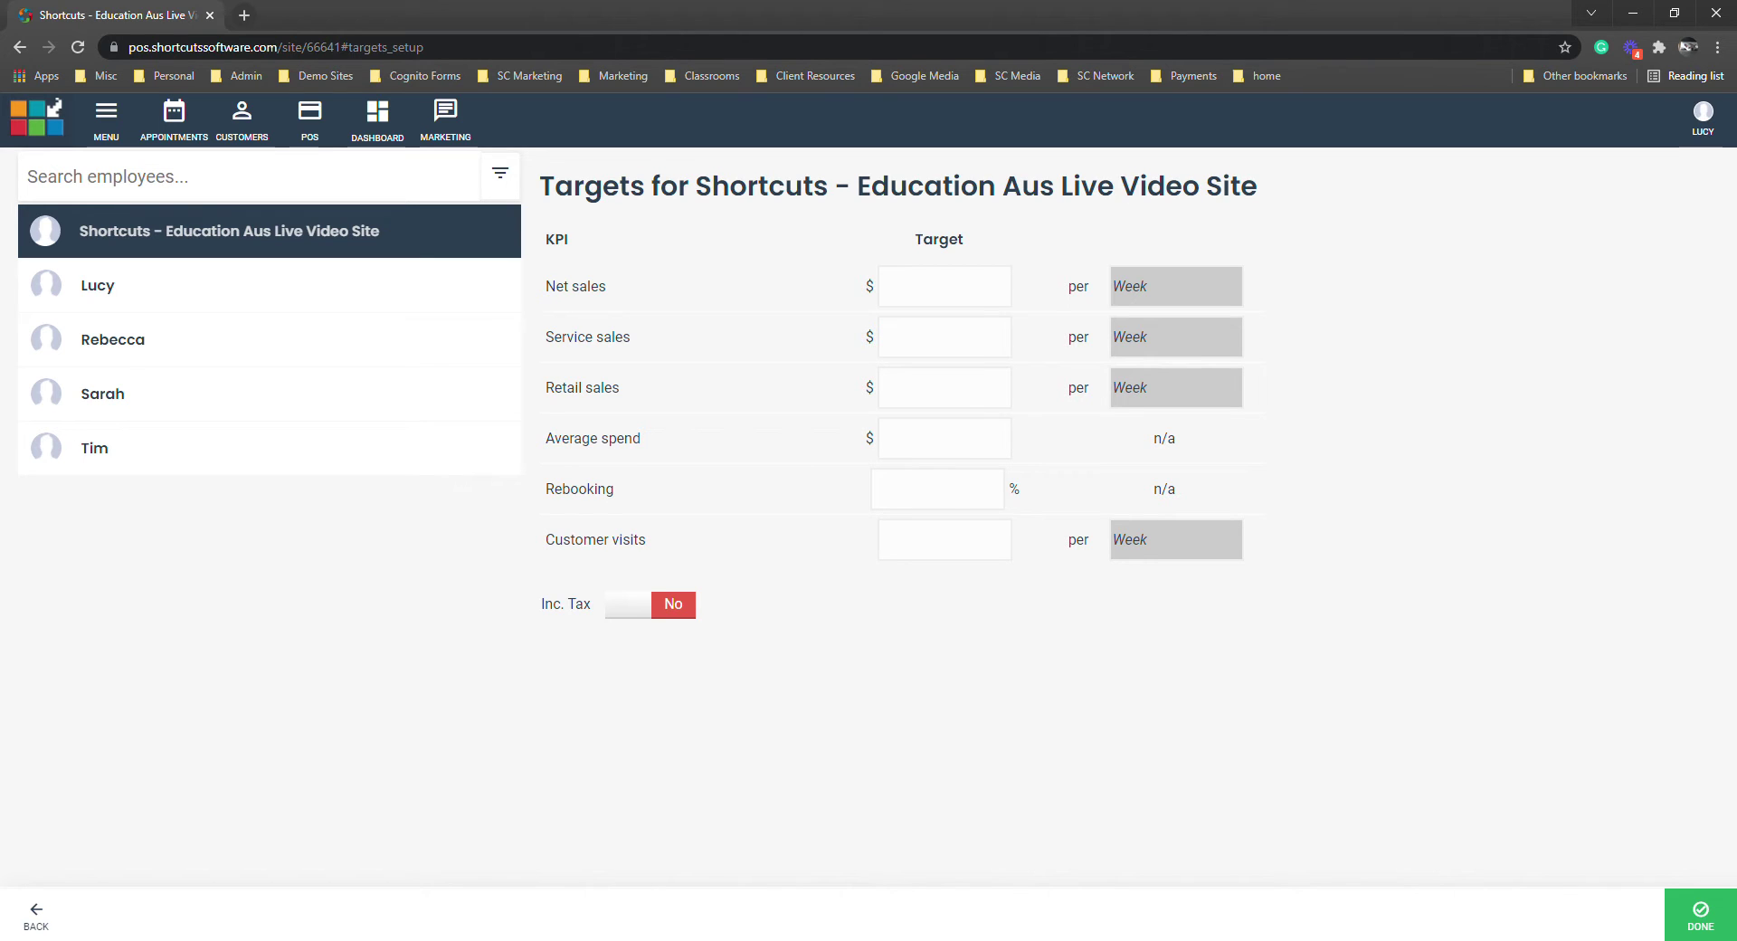
left_click(939, 336)
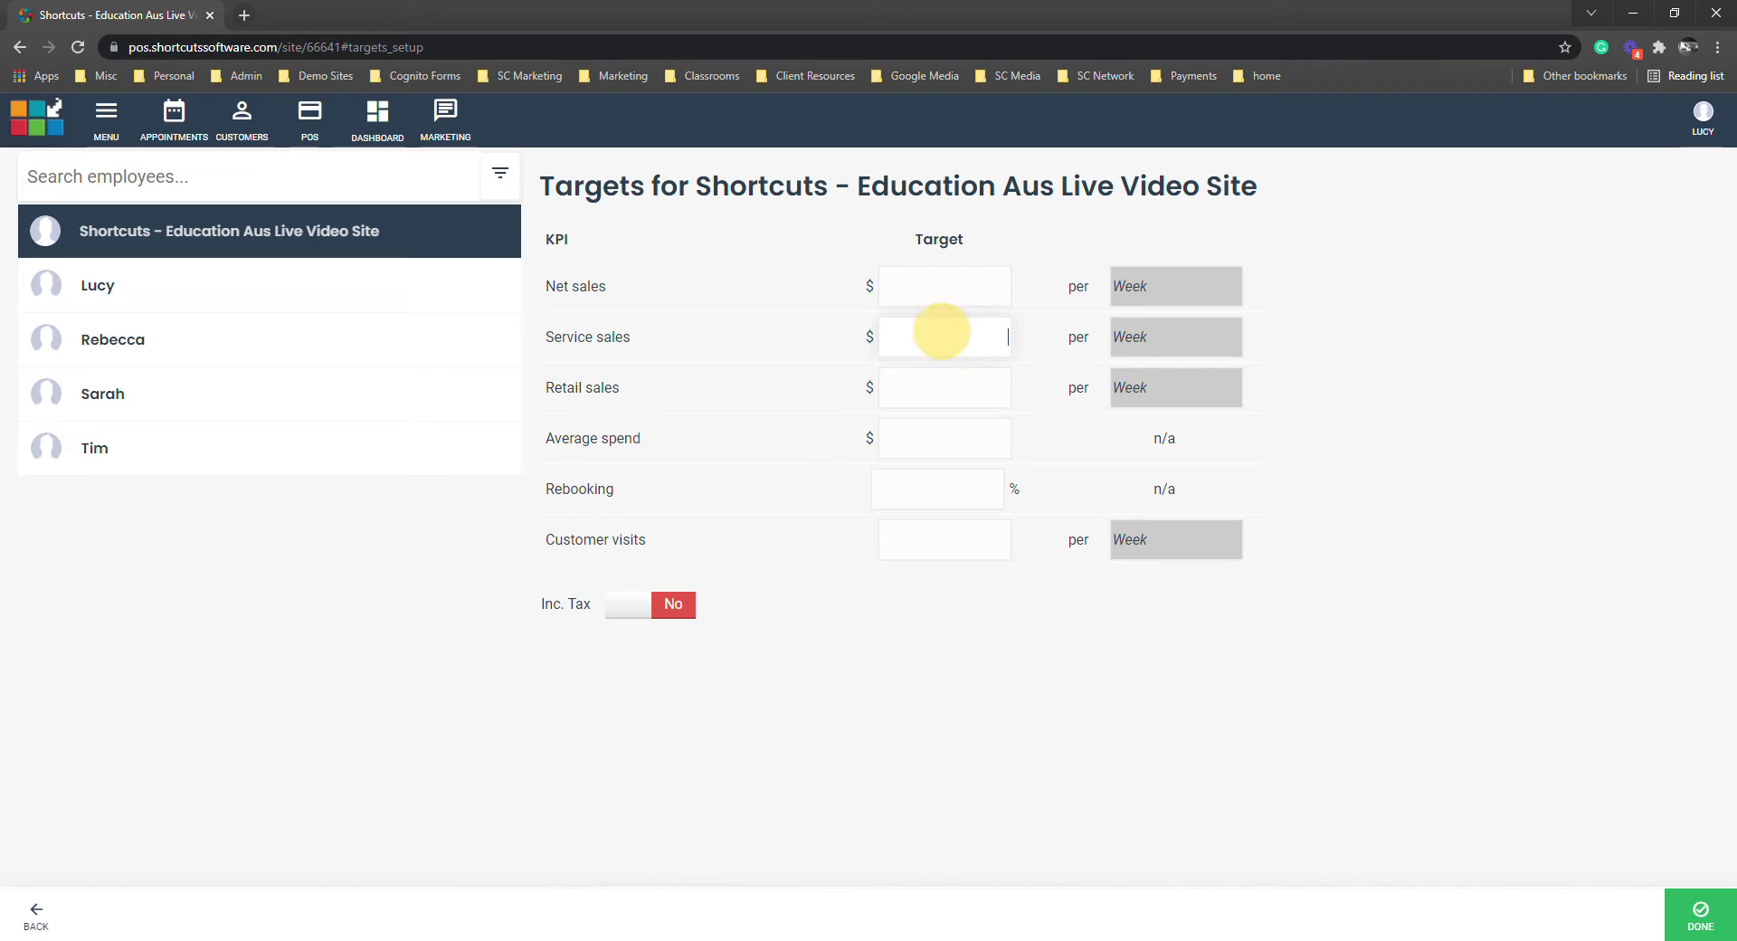
type("35")
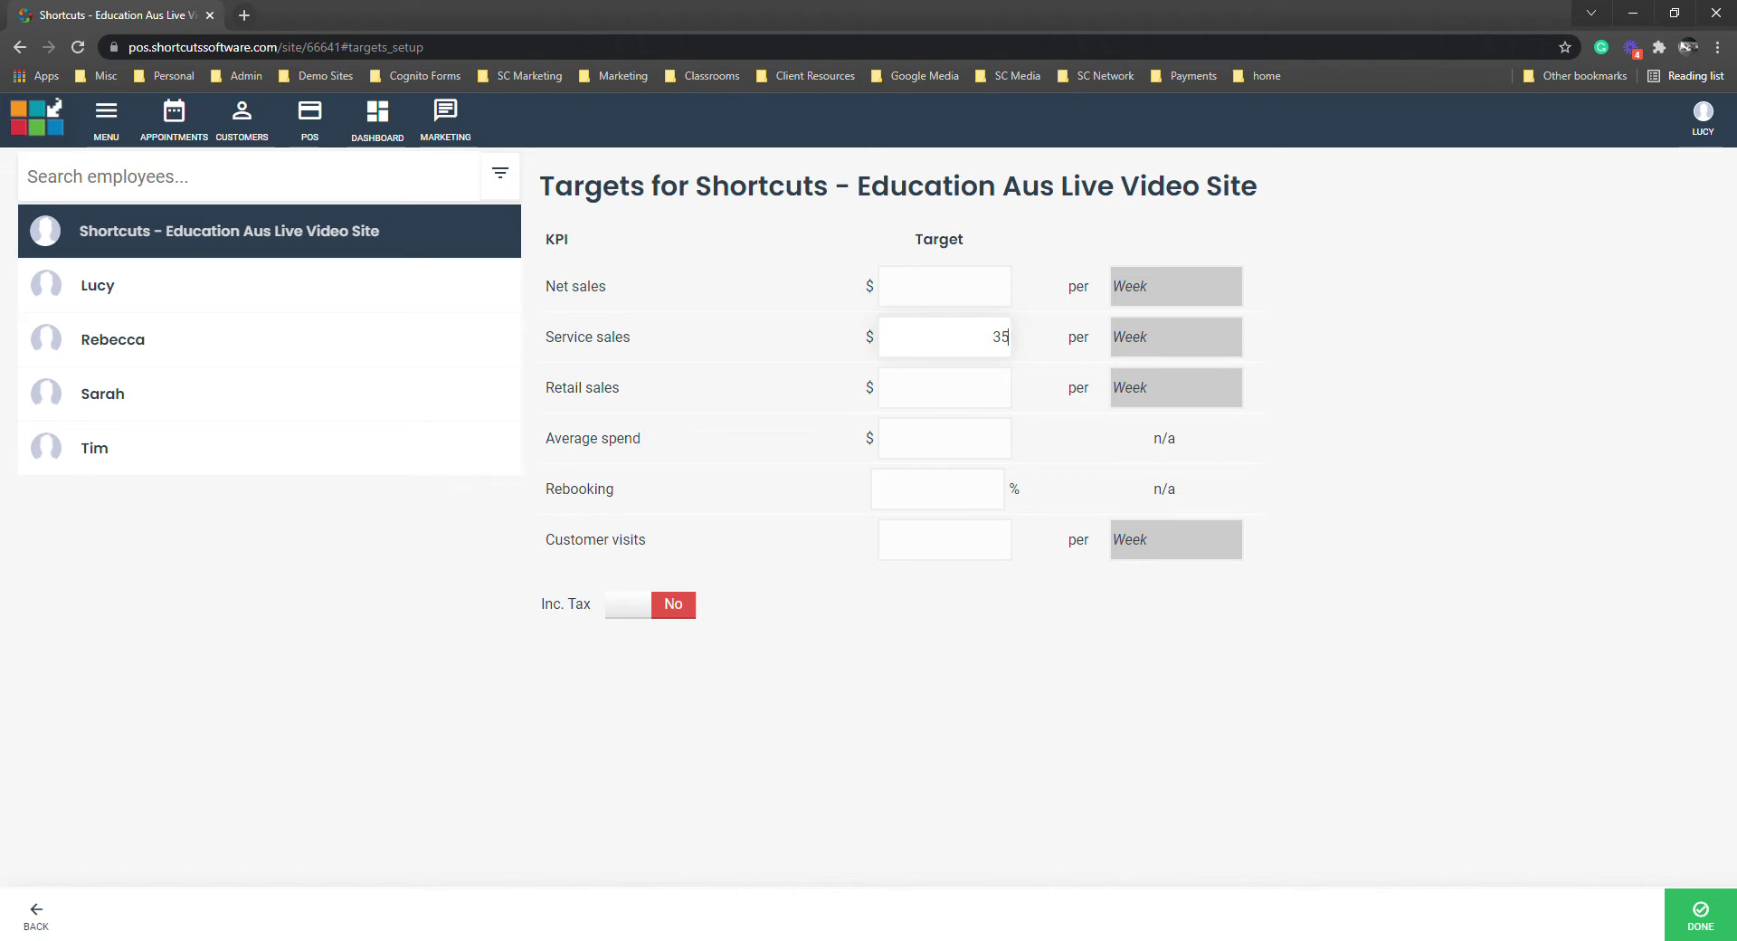
type("00")
left_click(967, 388)
type("600")
left_click_drag(978, 389, 1046, 389)
type("800")
left_click(956, 286)
type("4300")
Step: Set the site's rebooking target to 65% and save the targets
left_click(982, 492)
type("35")
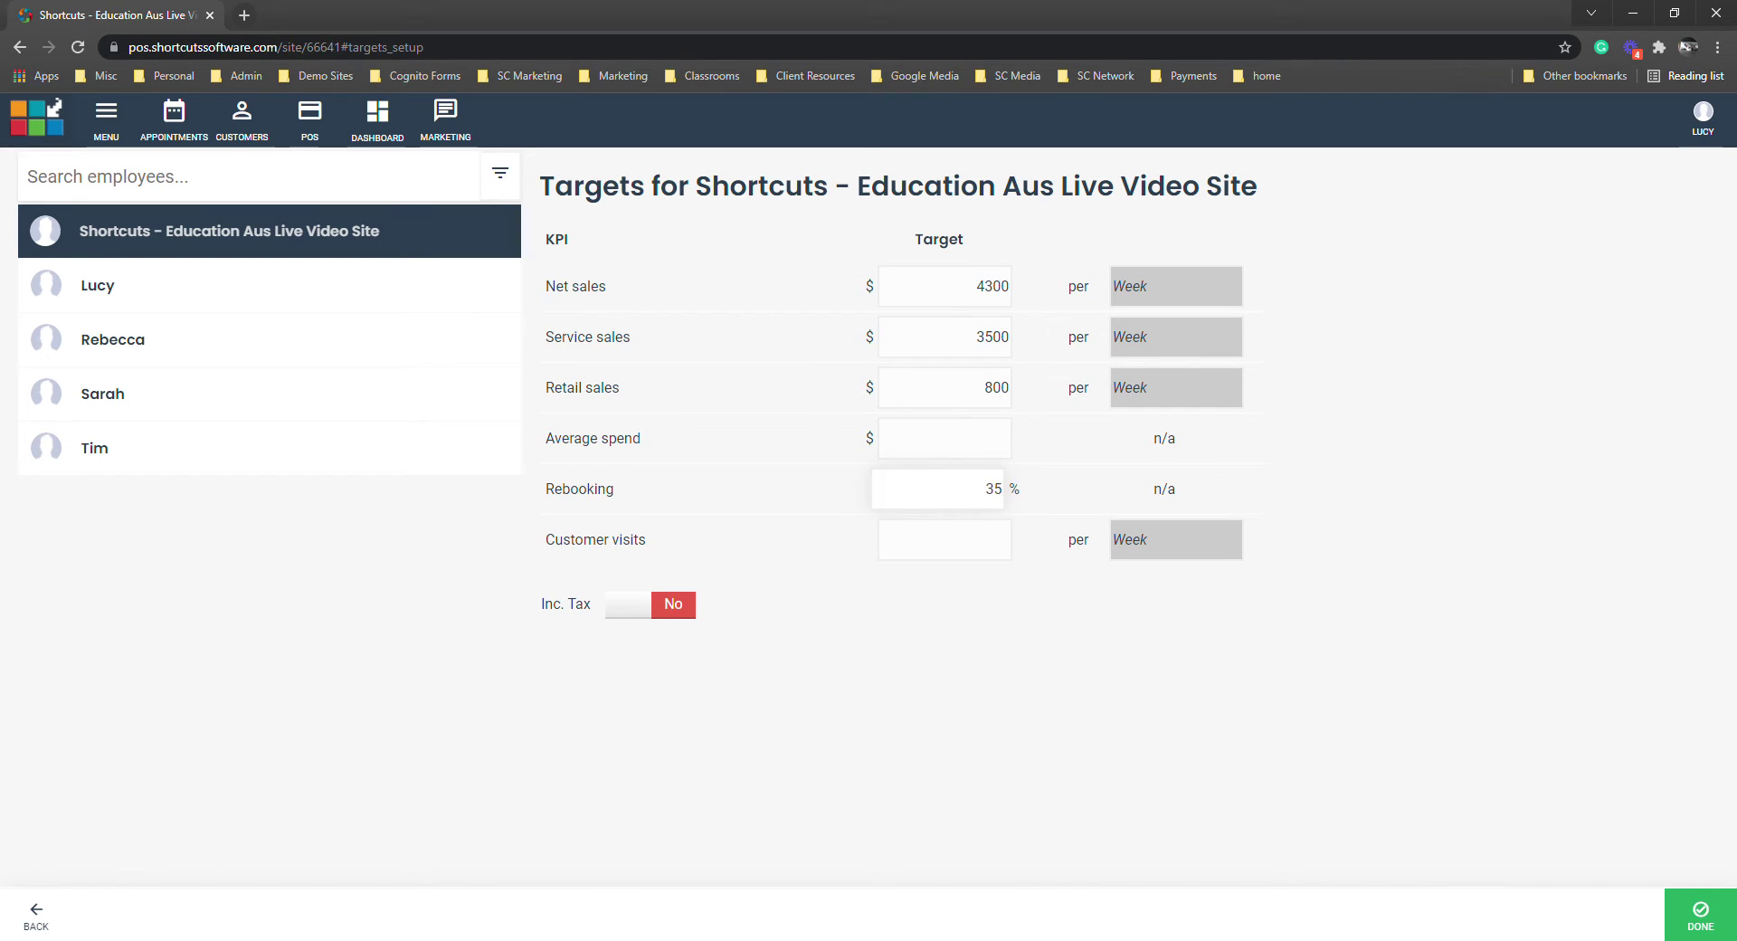
key("BackSpace")
key("BackSpace")
type("65")
left_click(1022, 798)
left_click(1701, 918)
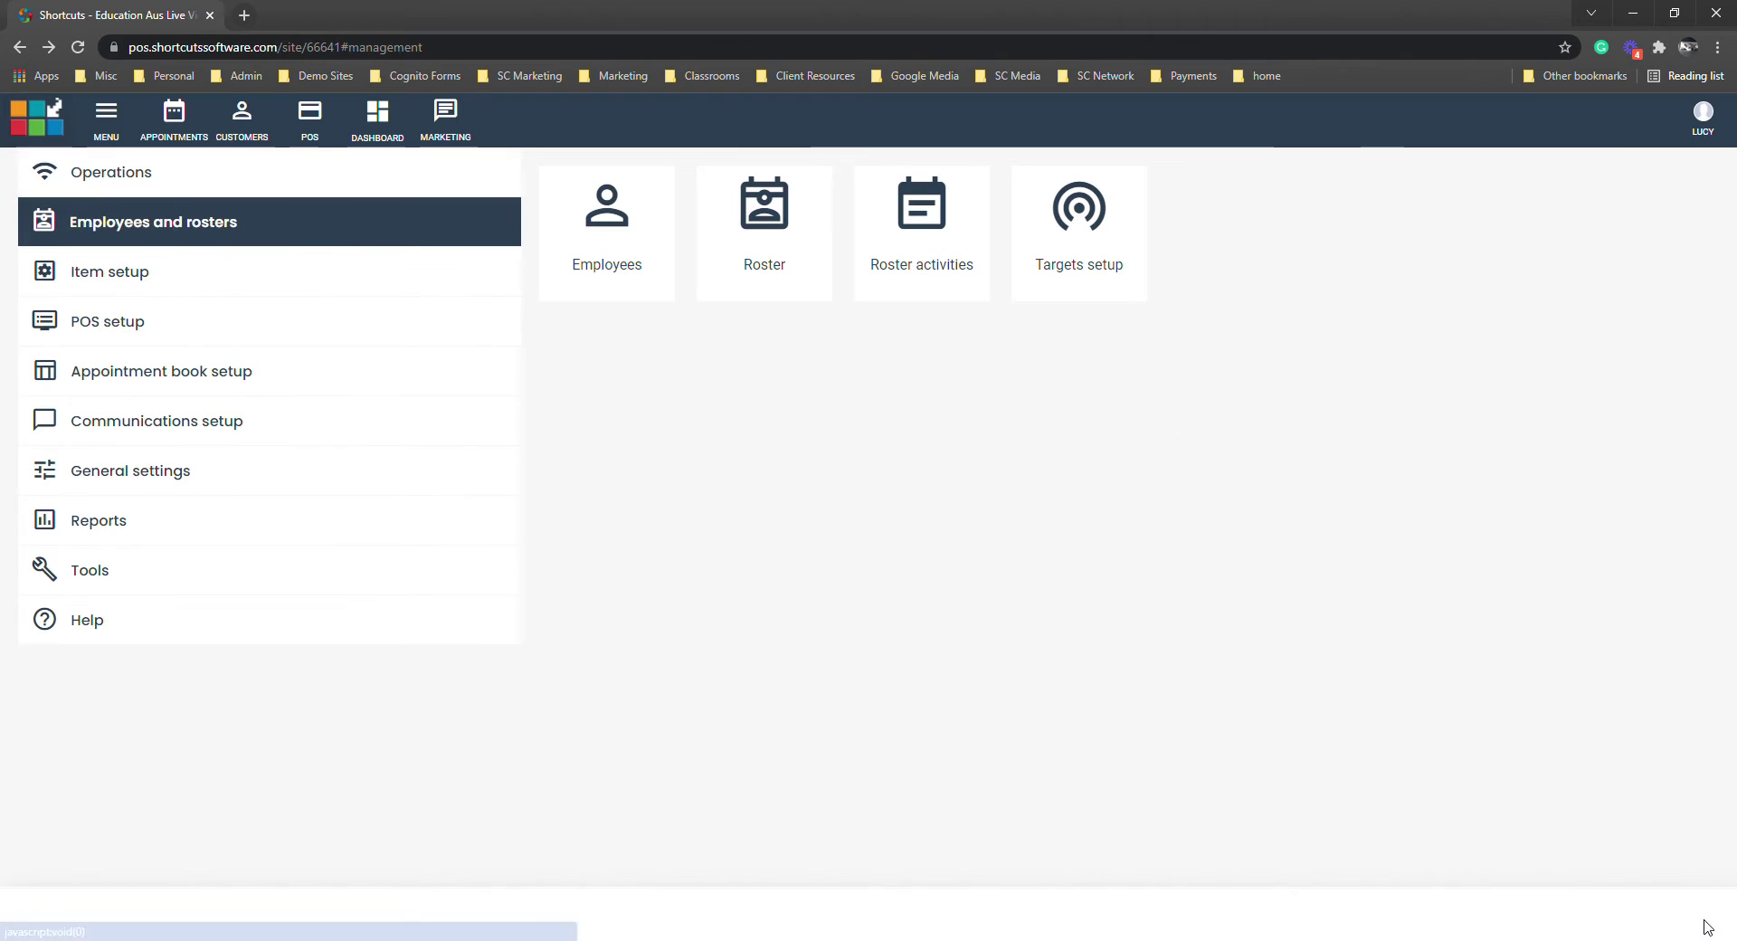
Step: Run the Targets report on site targets for all employees, covering 22/11/2021 - 28/11/2021
left_click(218, 525)
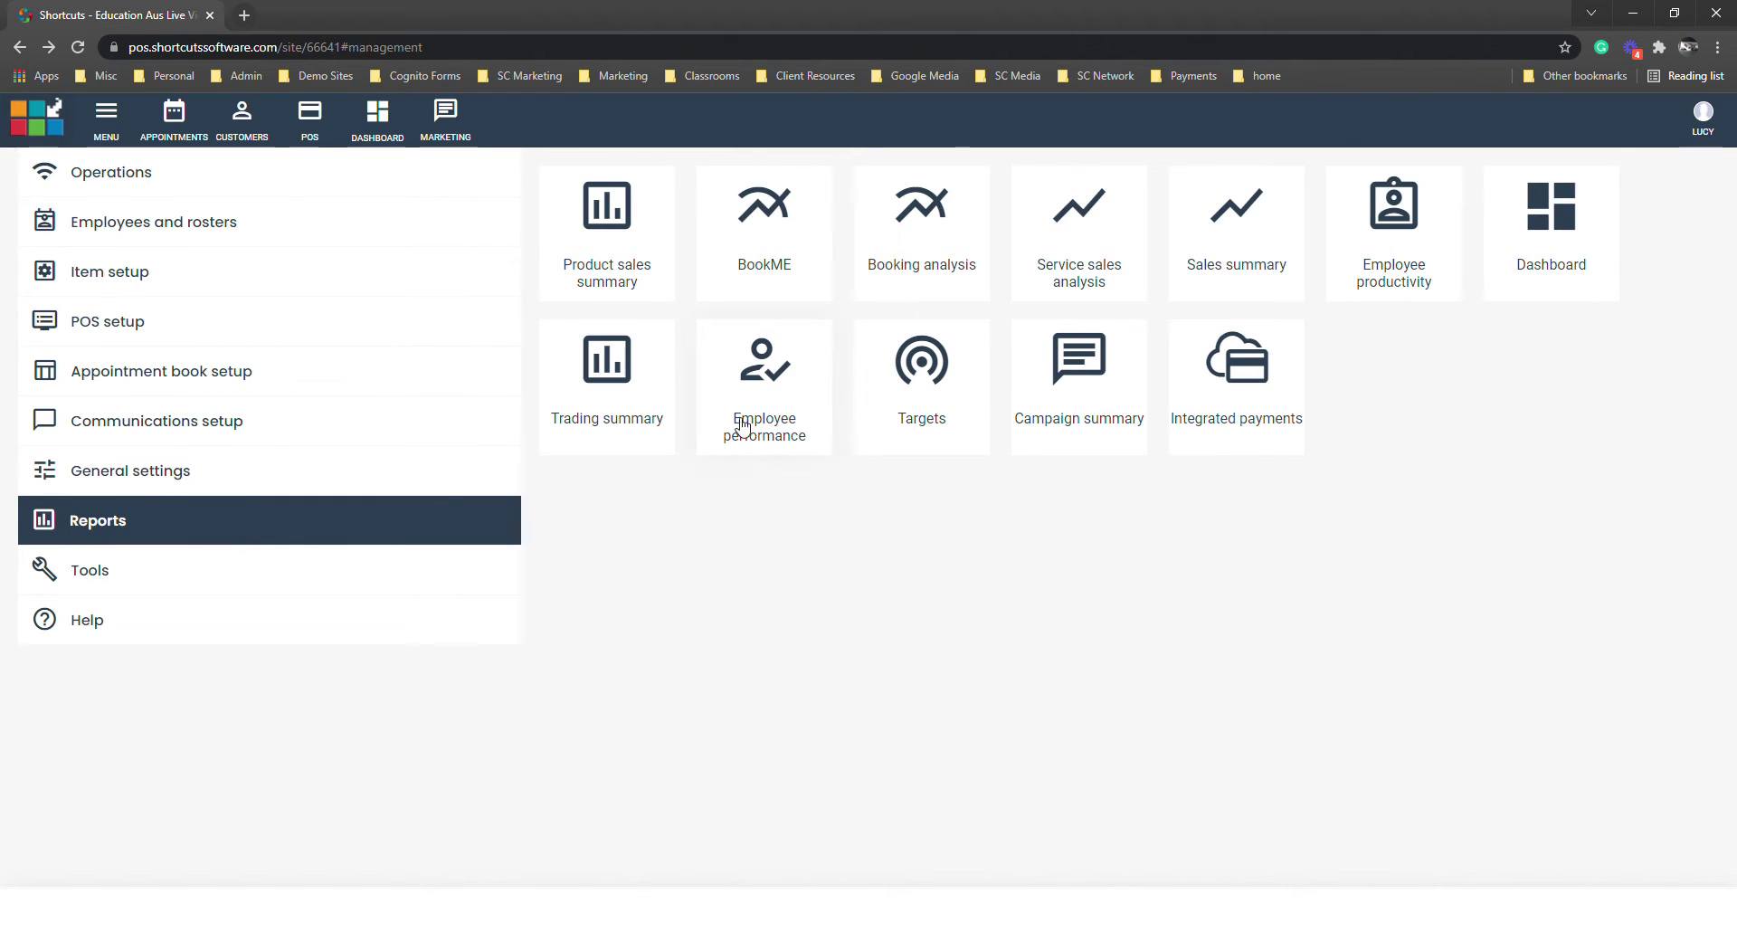
left_click(916, 384)
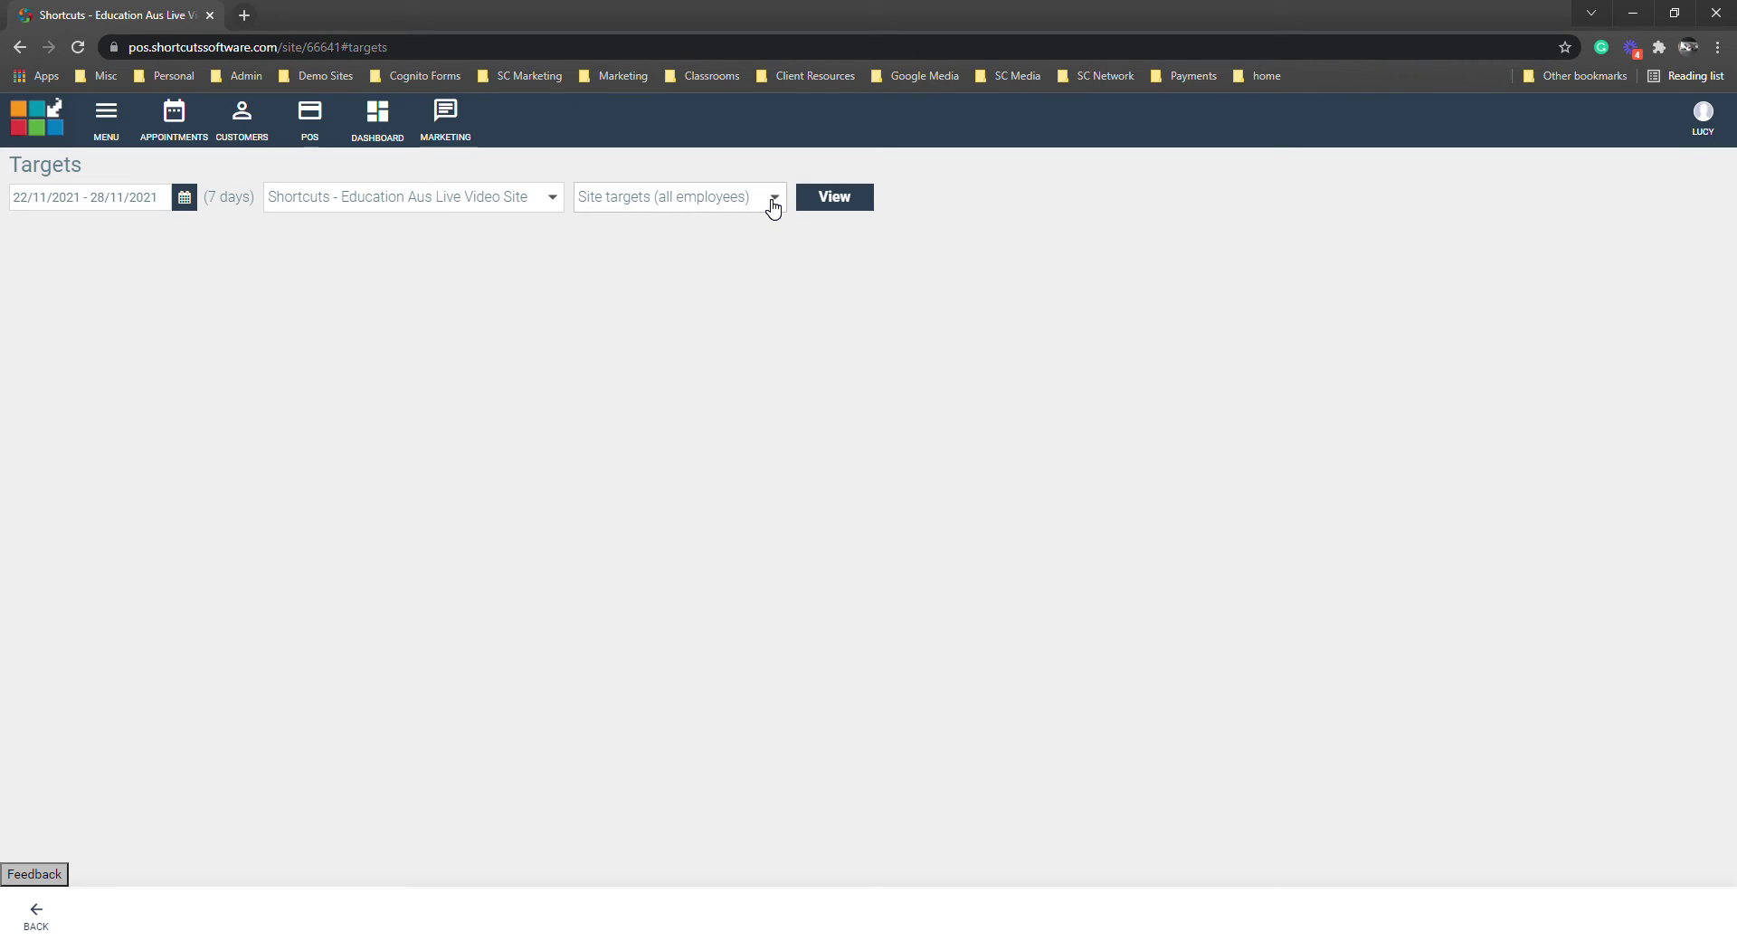
left_click(841, 199)
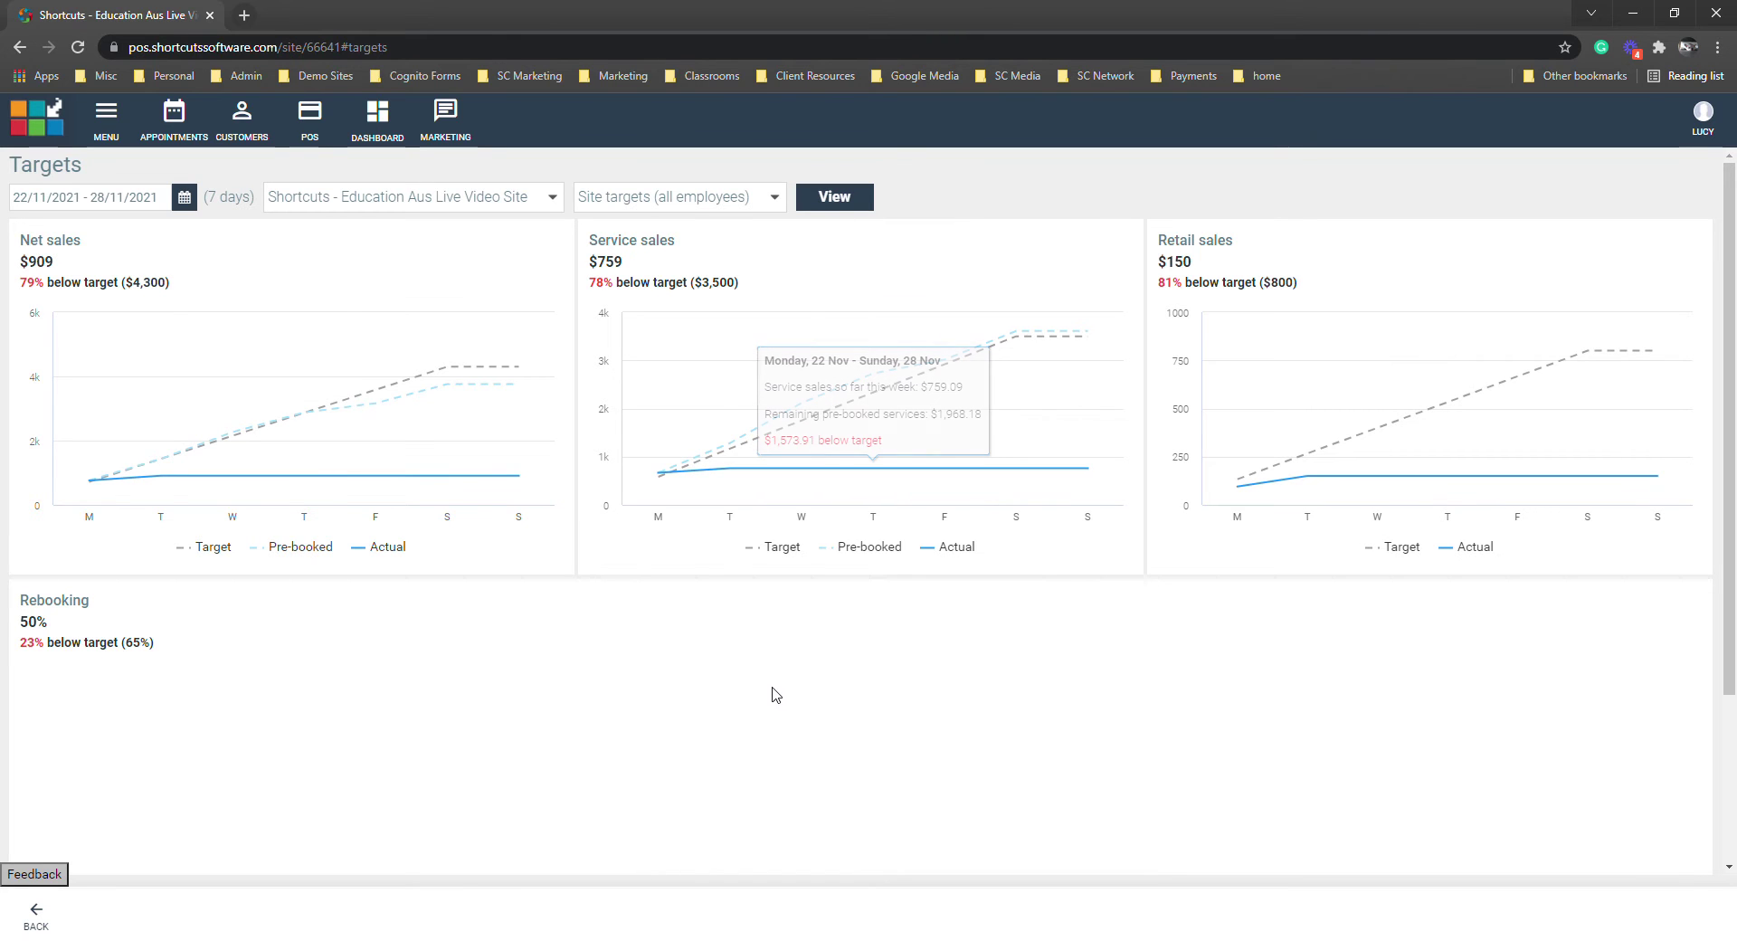
Step: Examine the site's rebooking result and compare target, pre-booked and actual values in the sales charts
scroll(778, 694, "down", 2)
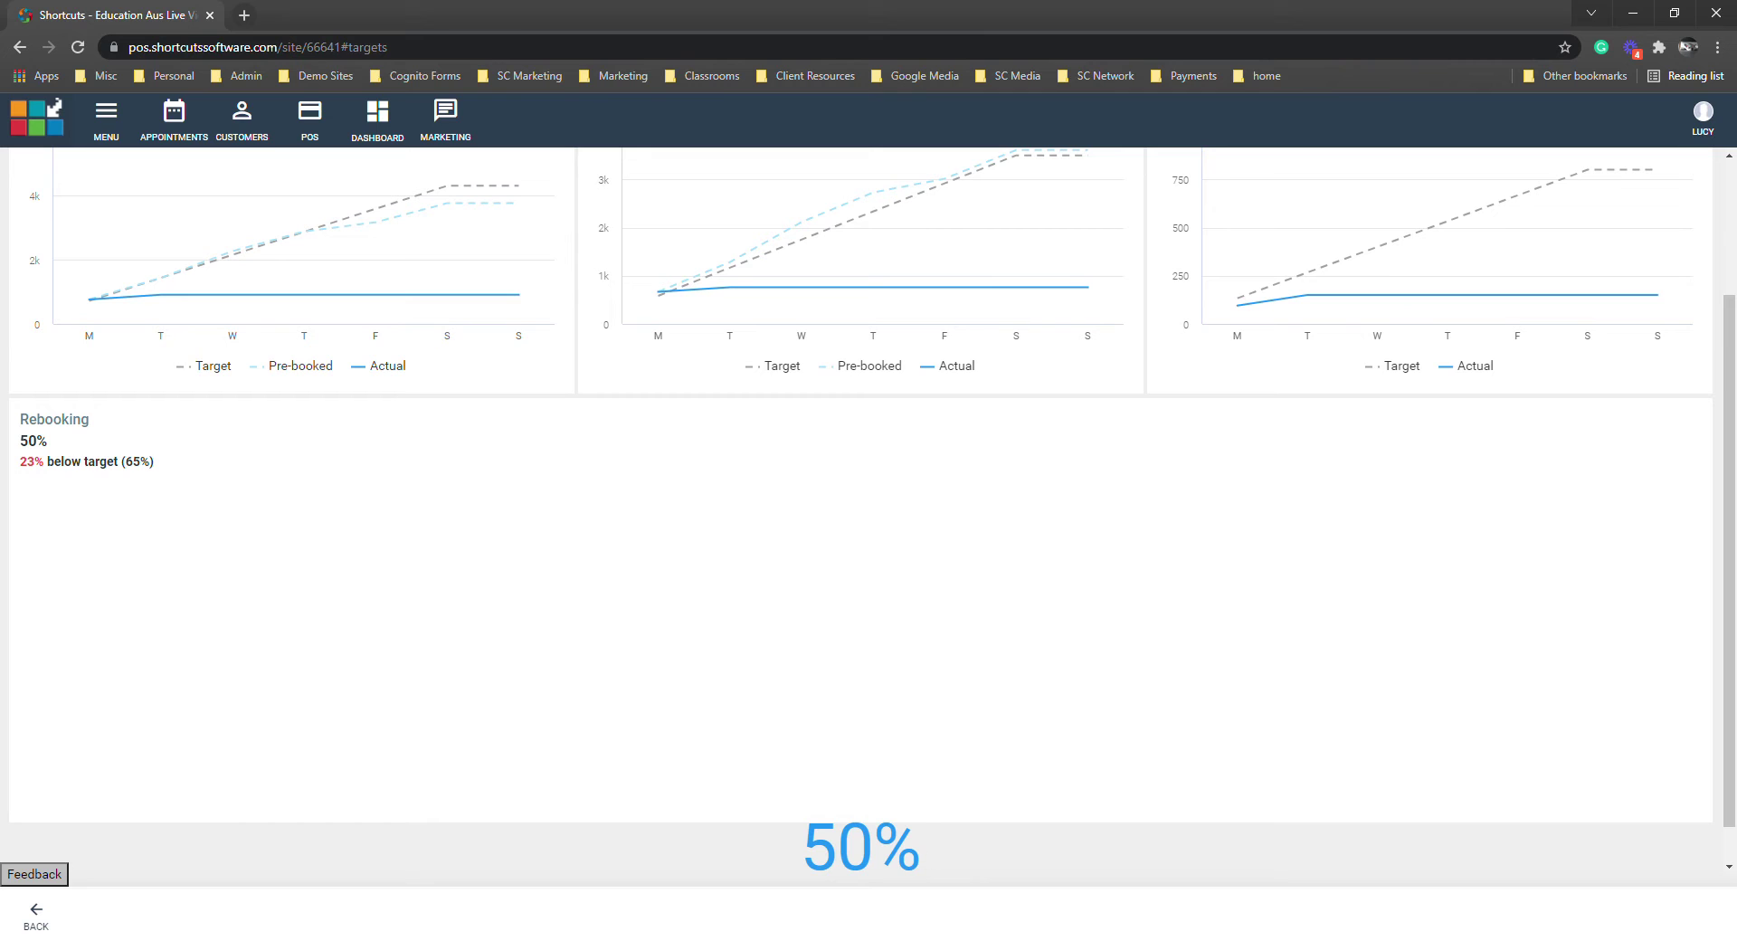
scroll(924, 840, "up", 2)
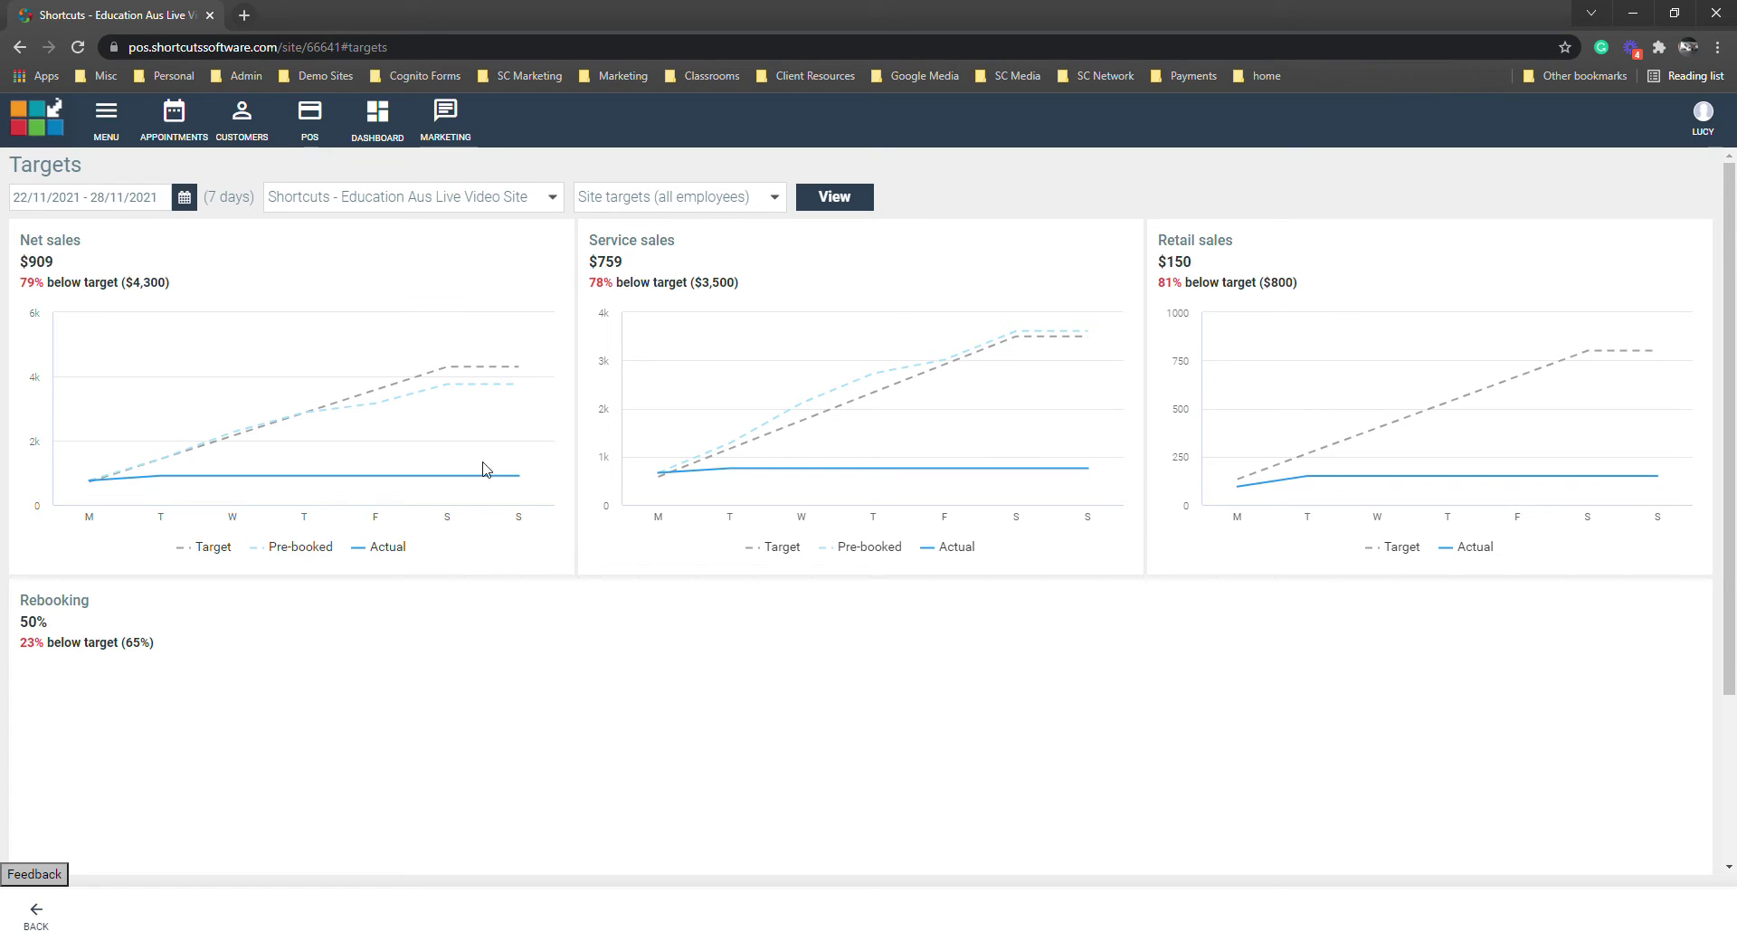
mouse_move(518, 358)
mouse_move(1662, 359)
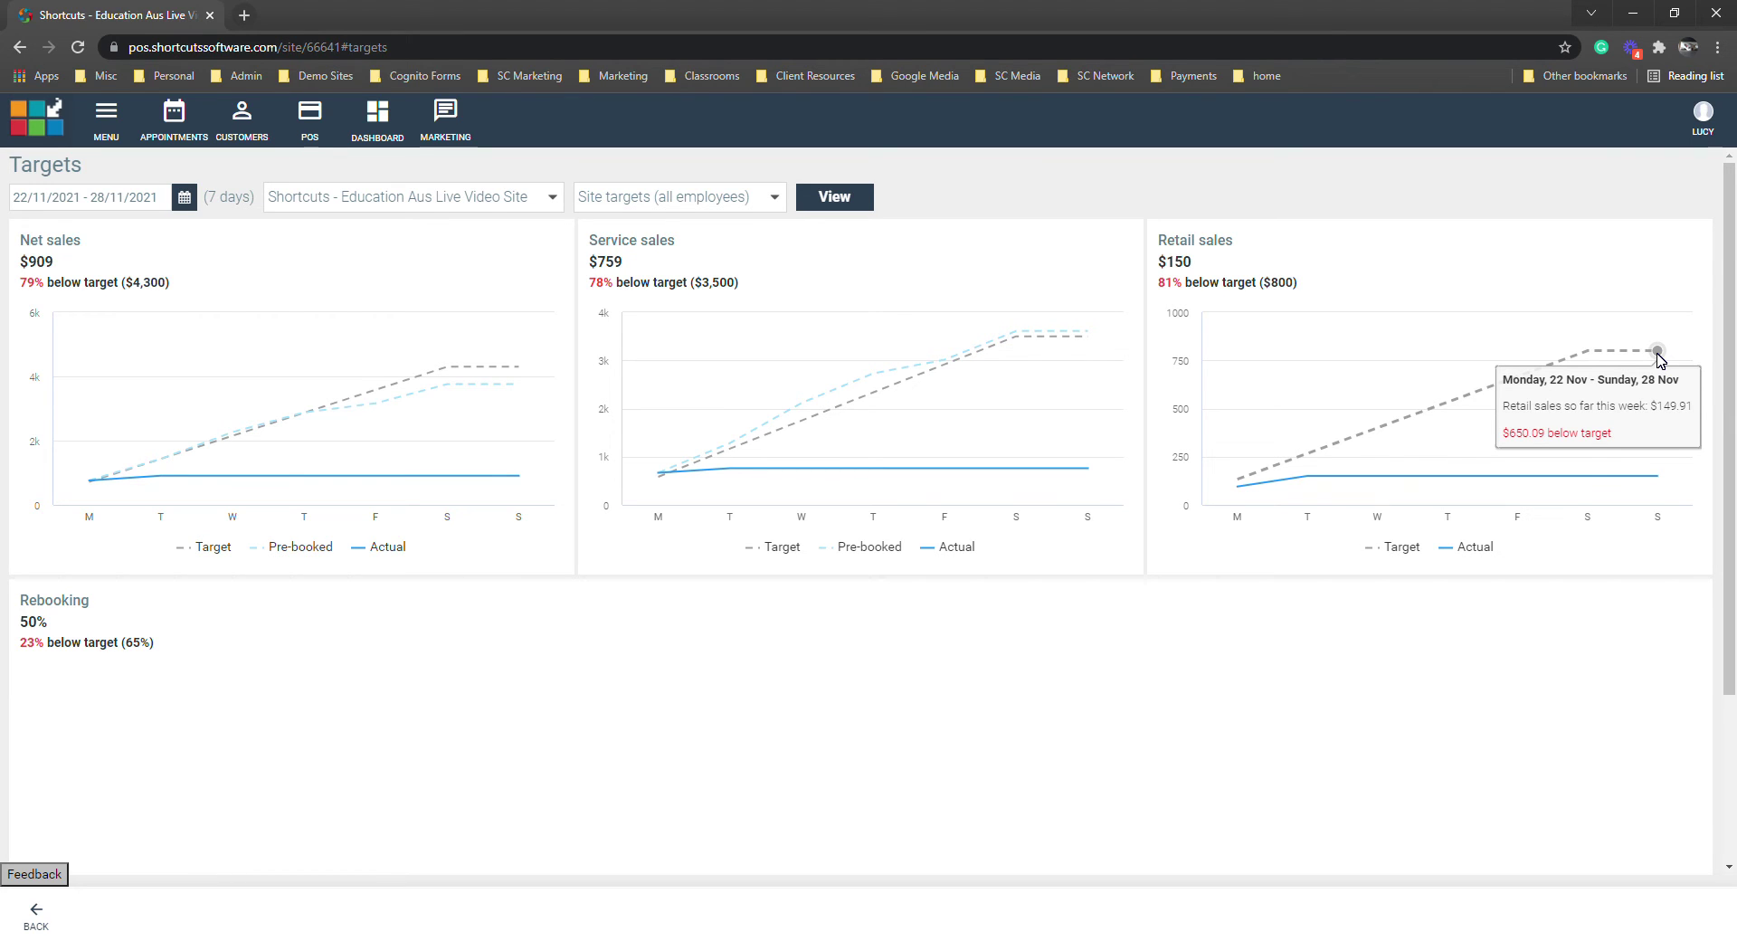
mouse_move(1312, 484)
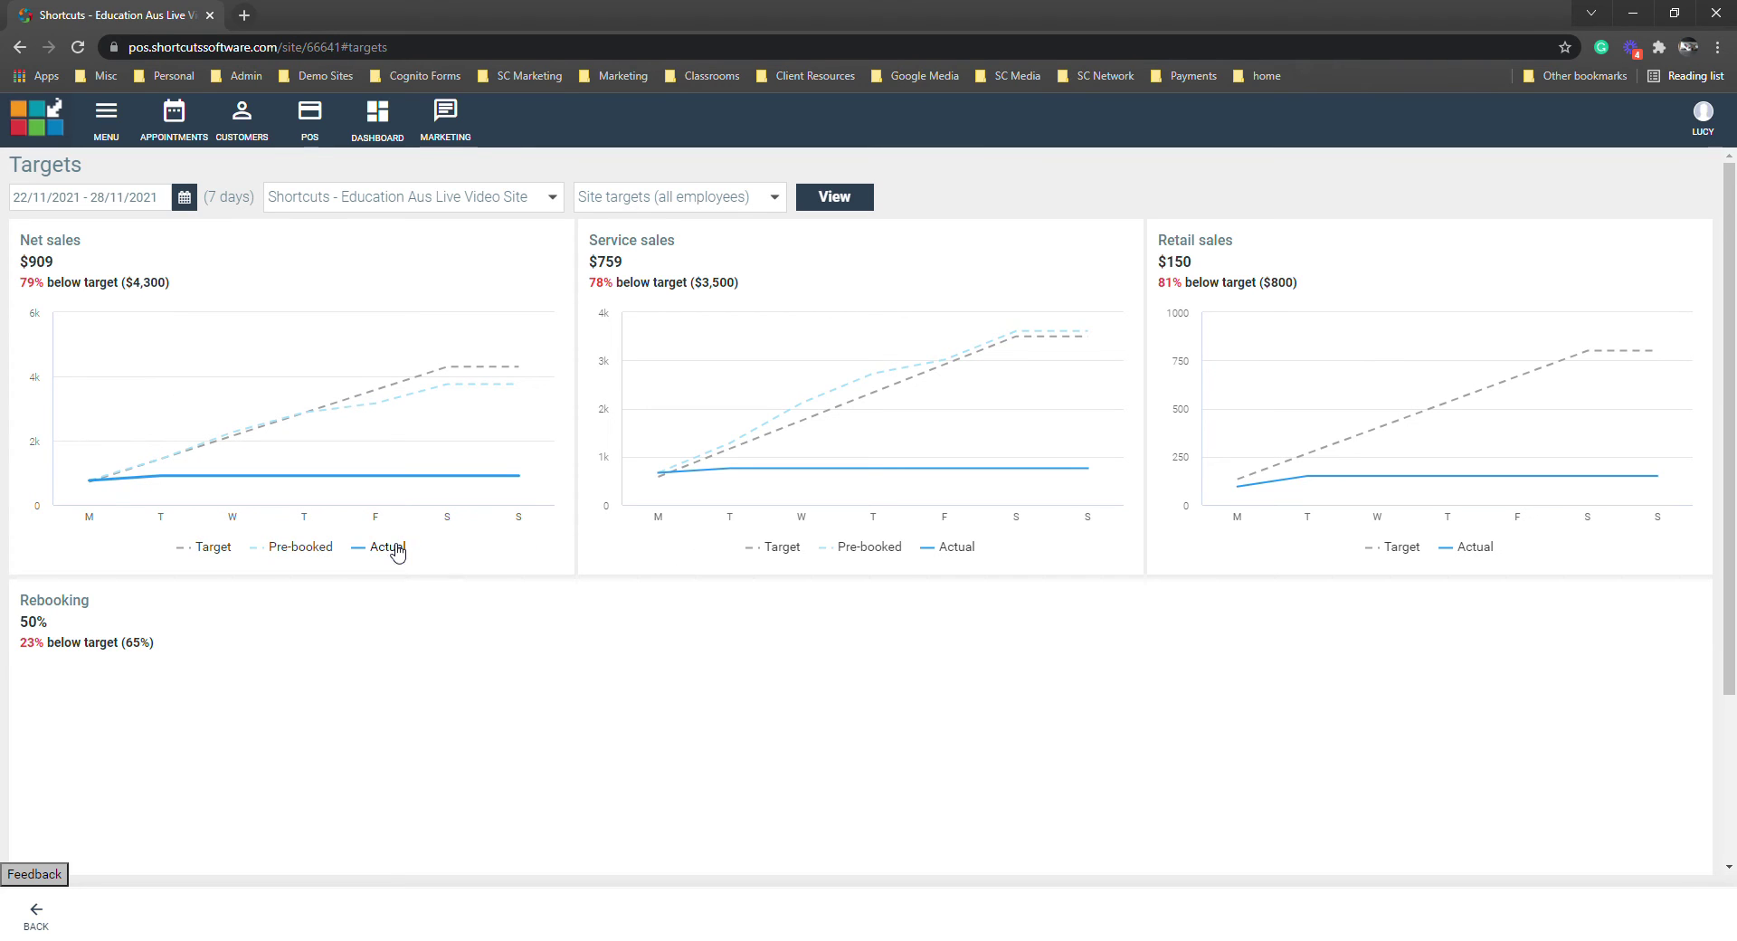
mouse_move(475, 478)
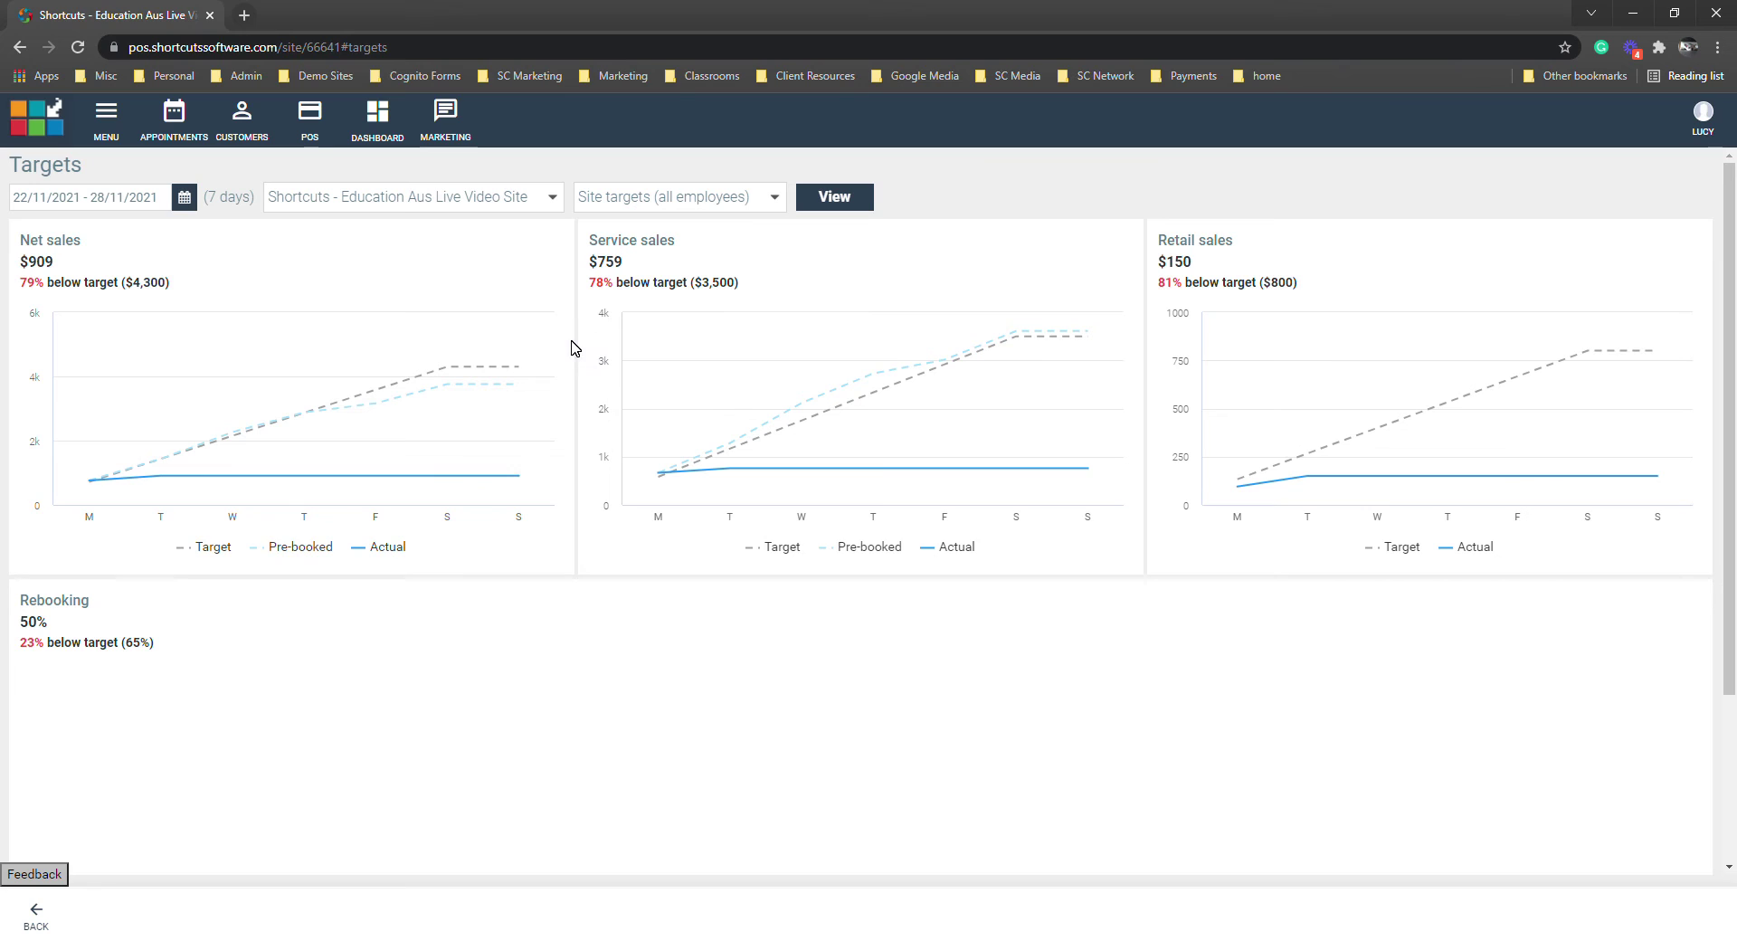
mouse_move(543, 392)
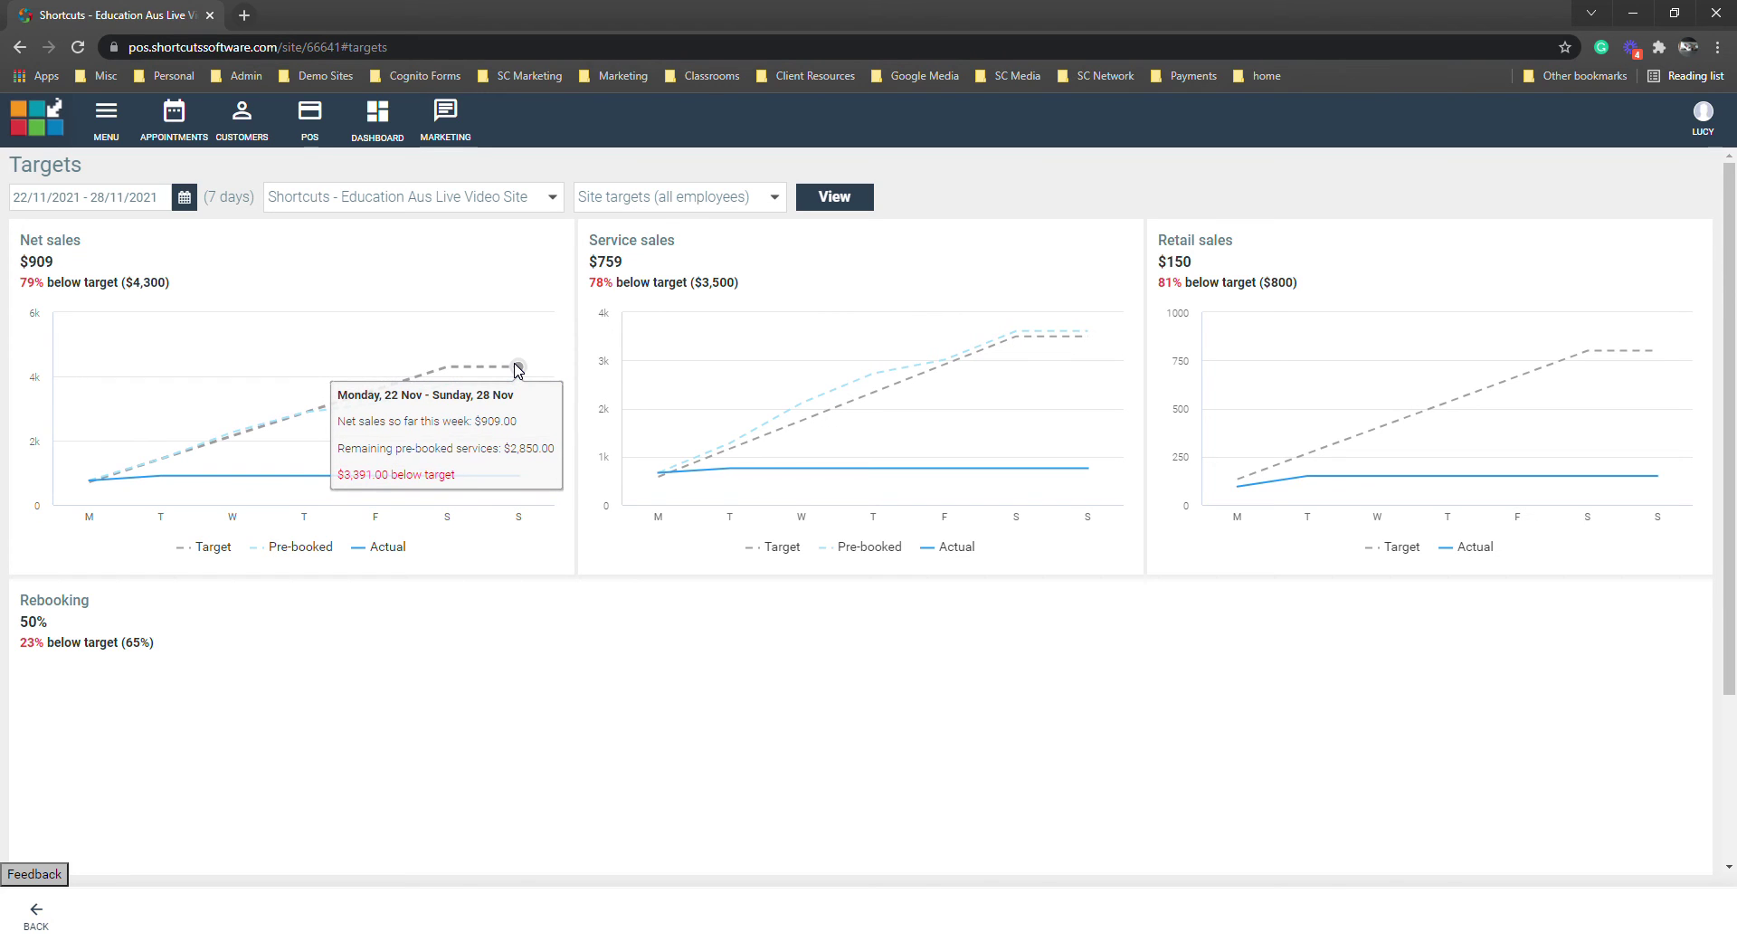
mouse_move(158, 480)
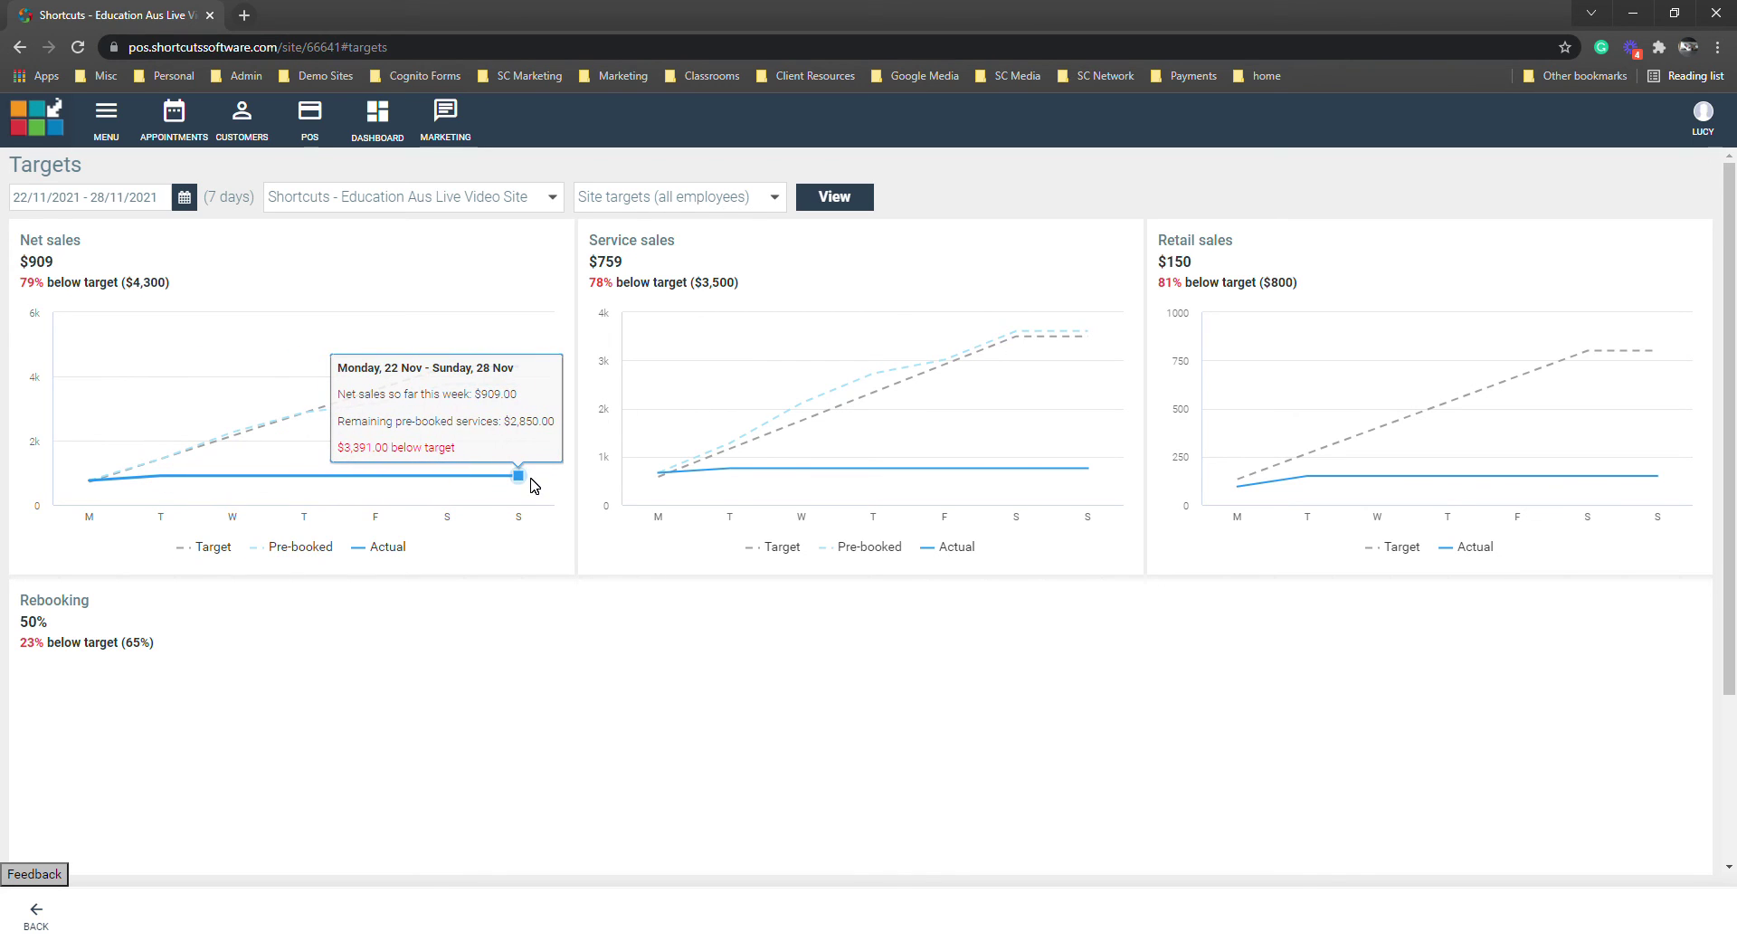
Step: Run the Targets report for the employee entry Live Videos
left_click(777, 198)
left_click(644, 297)
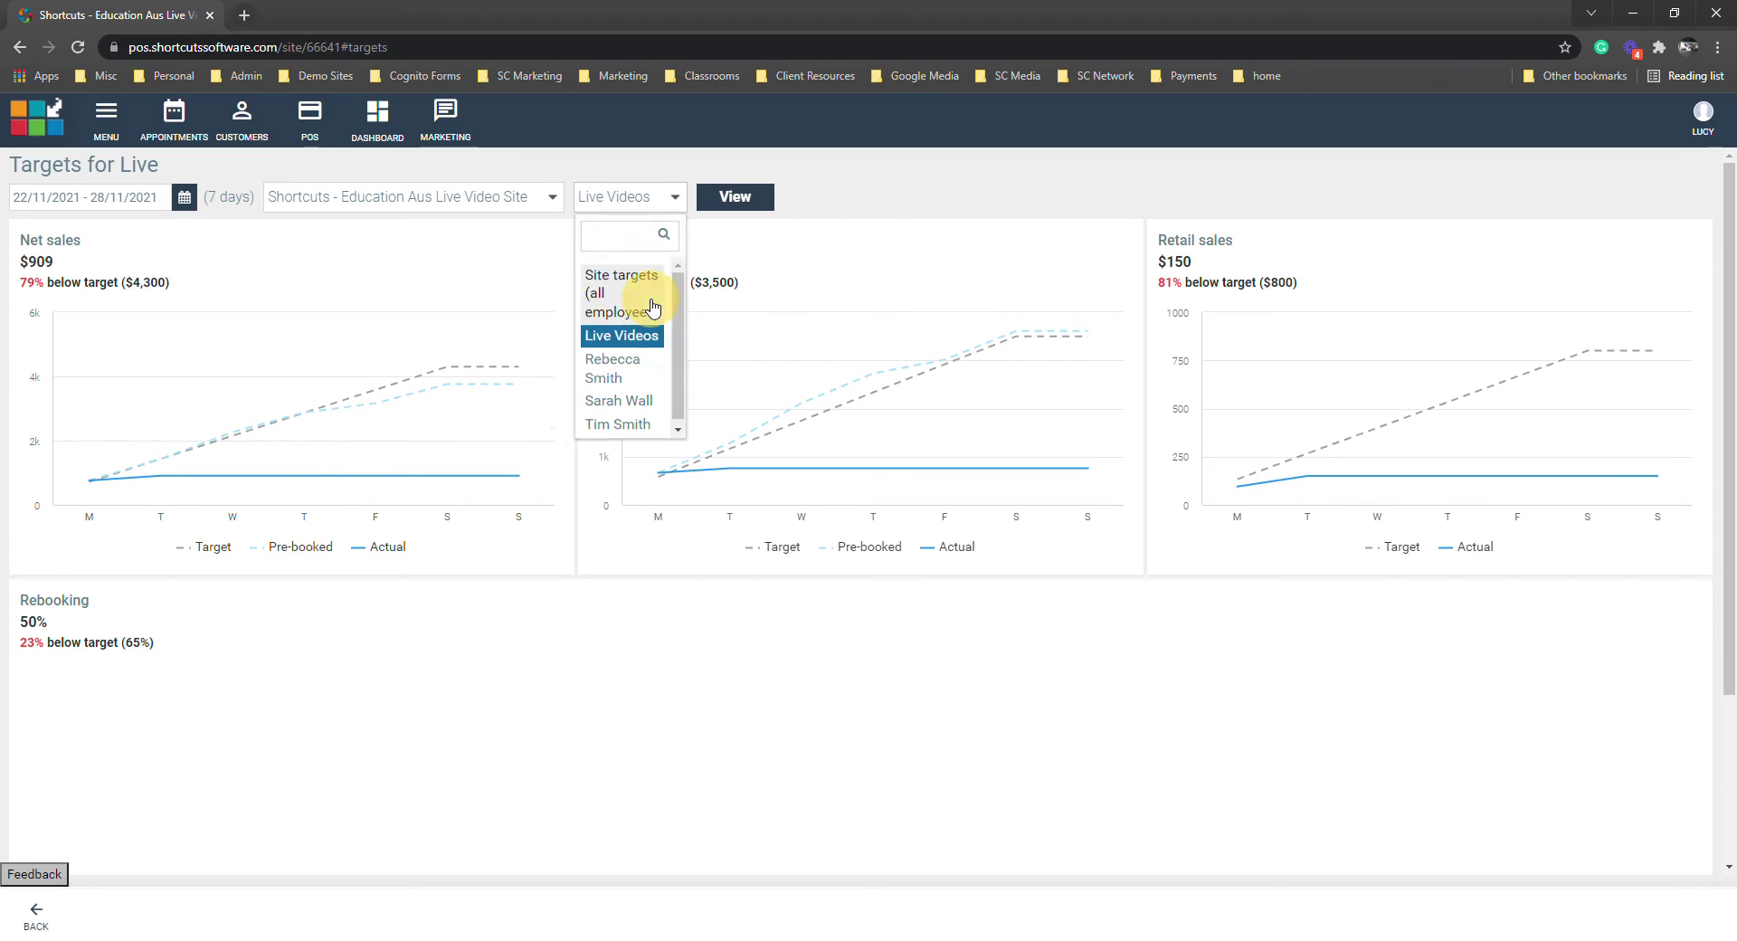
left_click(737, 206)
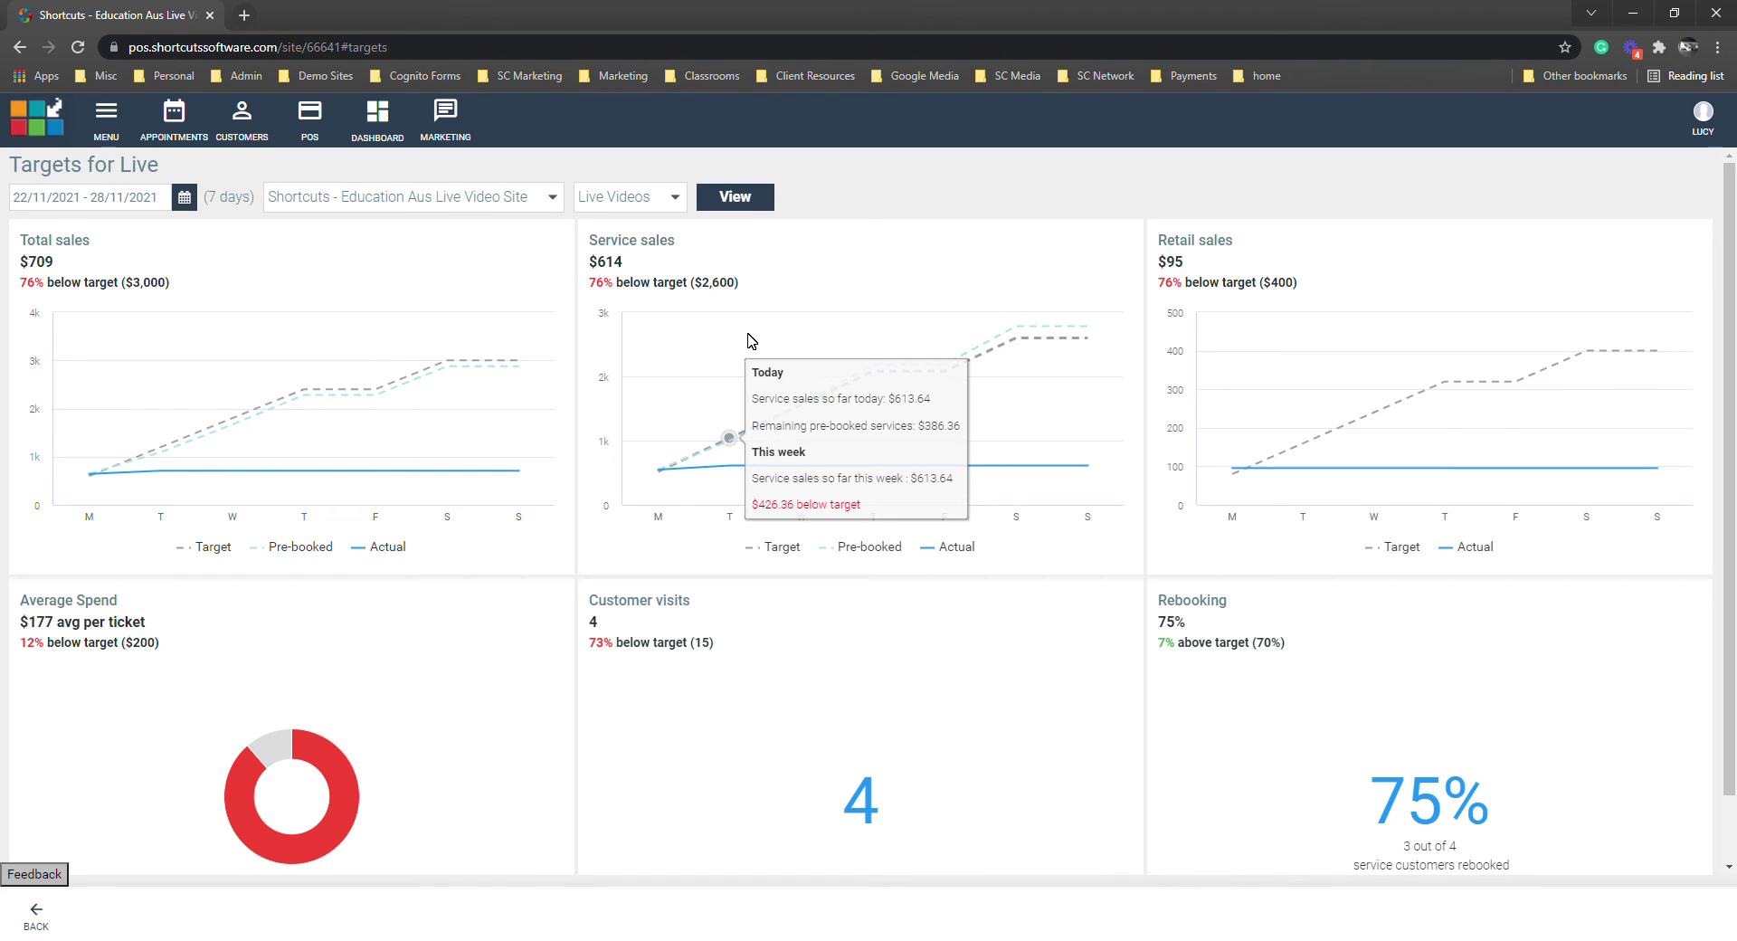
Step: Examine the employee's service, retail and total sales charts against target, along with average spend, customer visits and rebooking
scroll(747, 340, "down", 1)
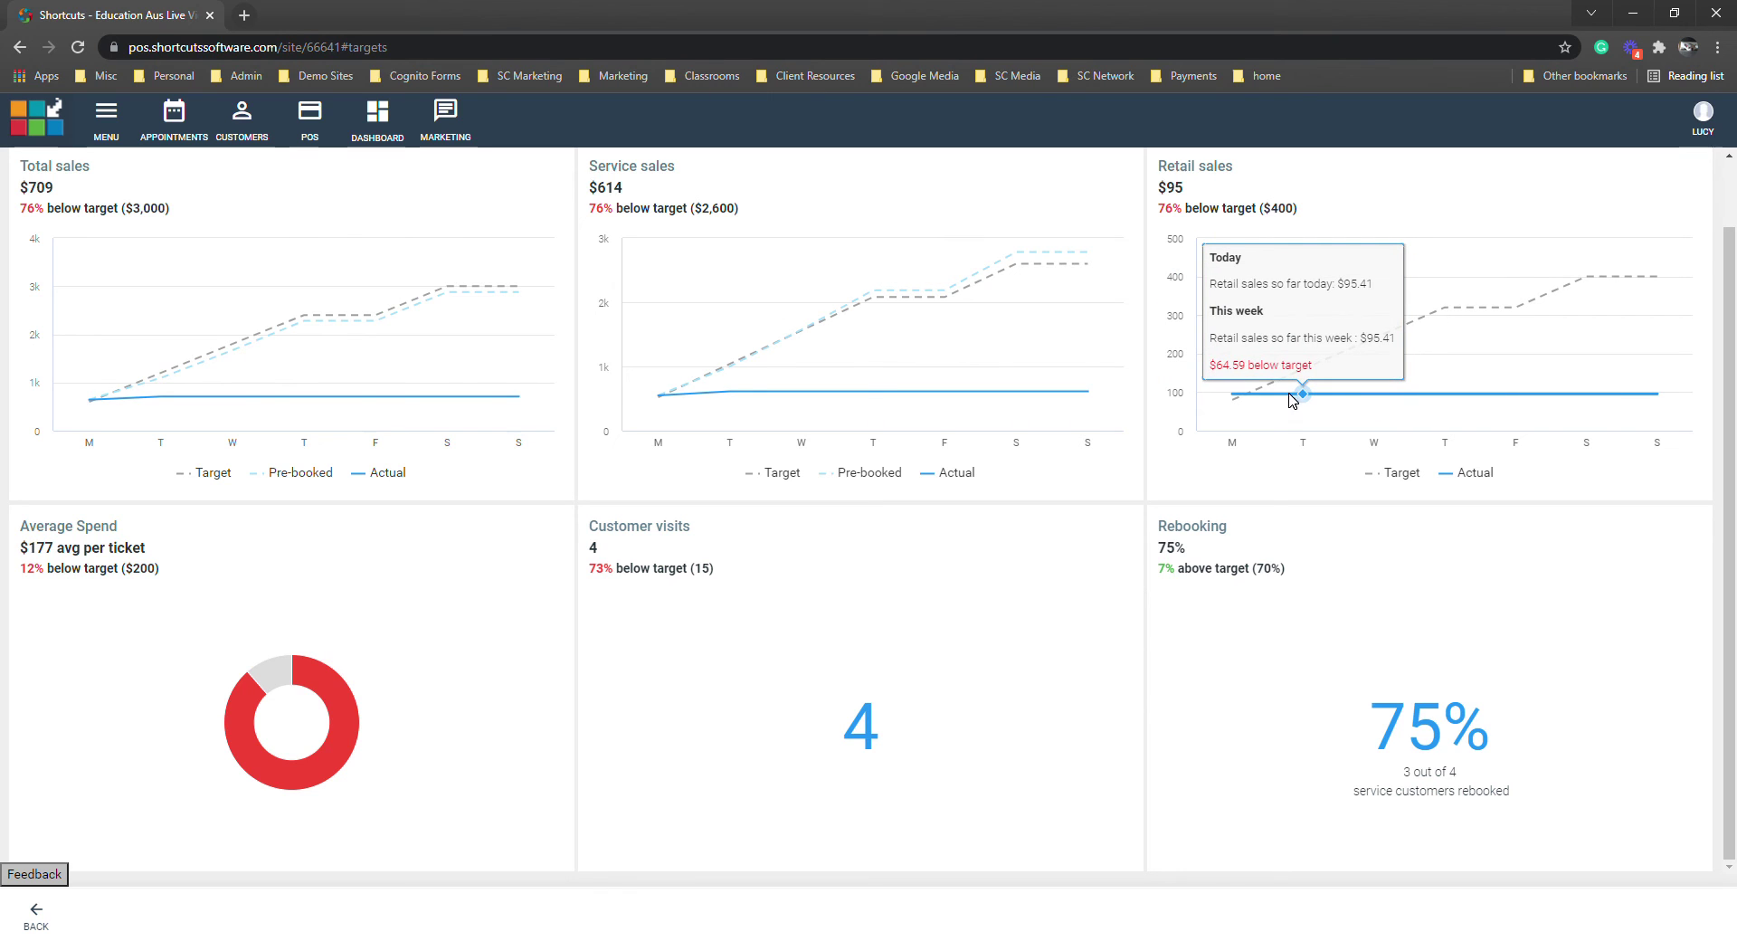
mouse_move(1656, 278)
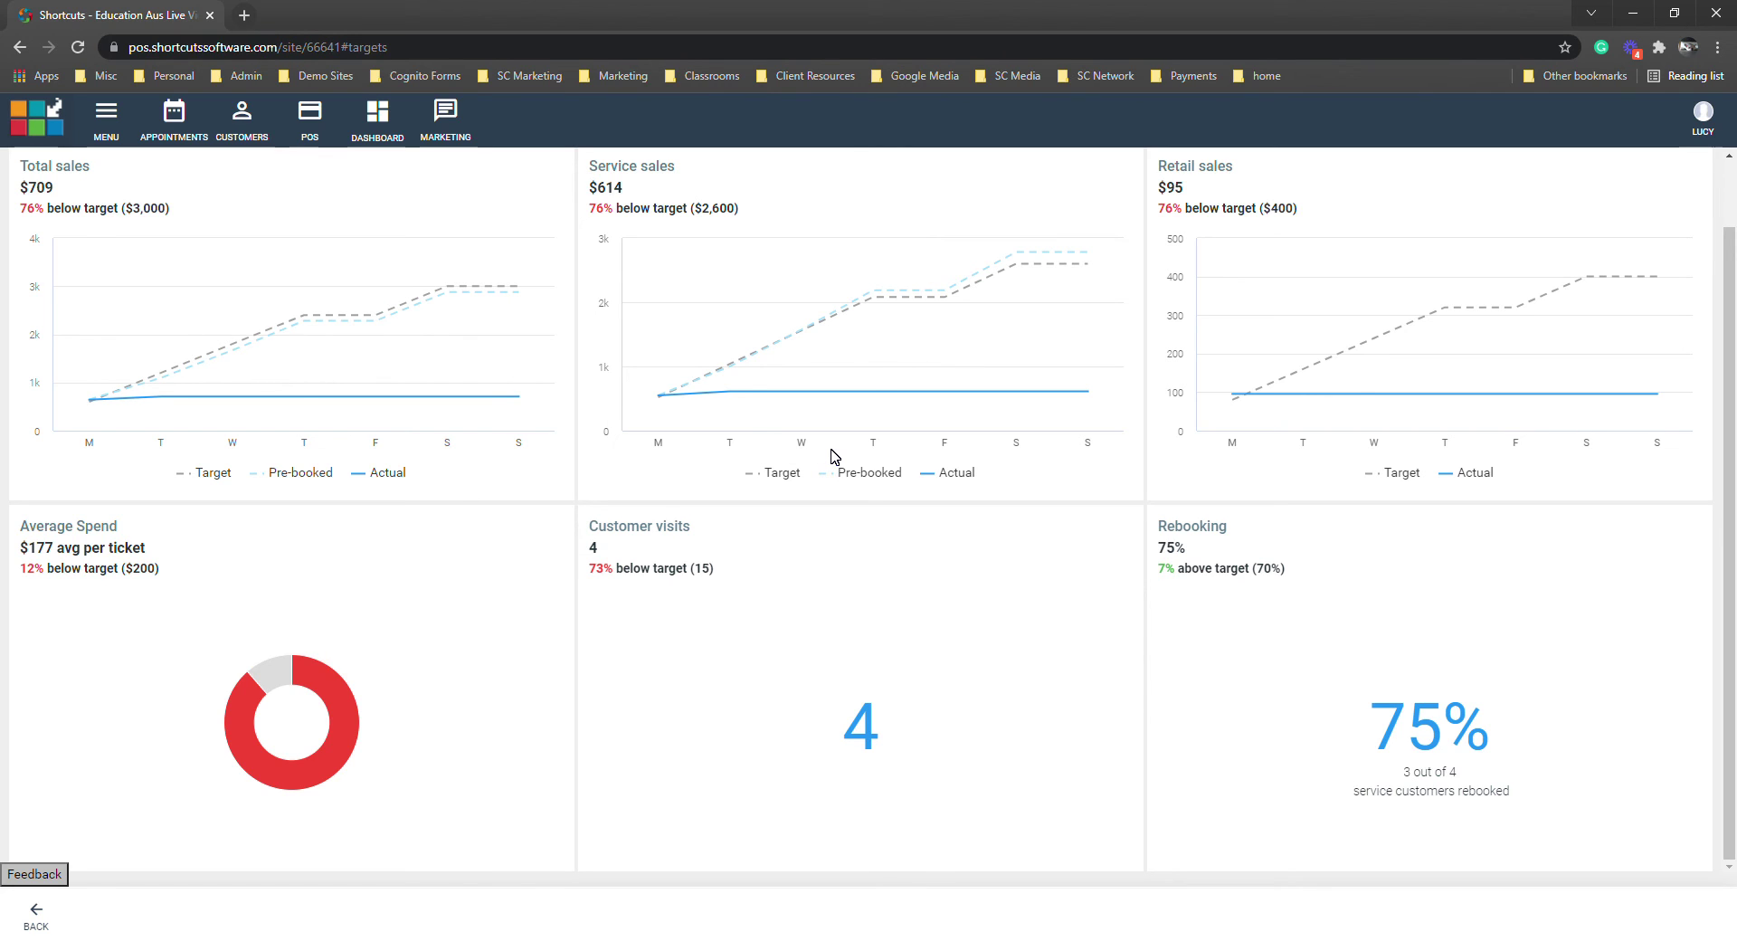
mouse_move(874, 302)
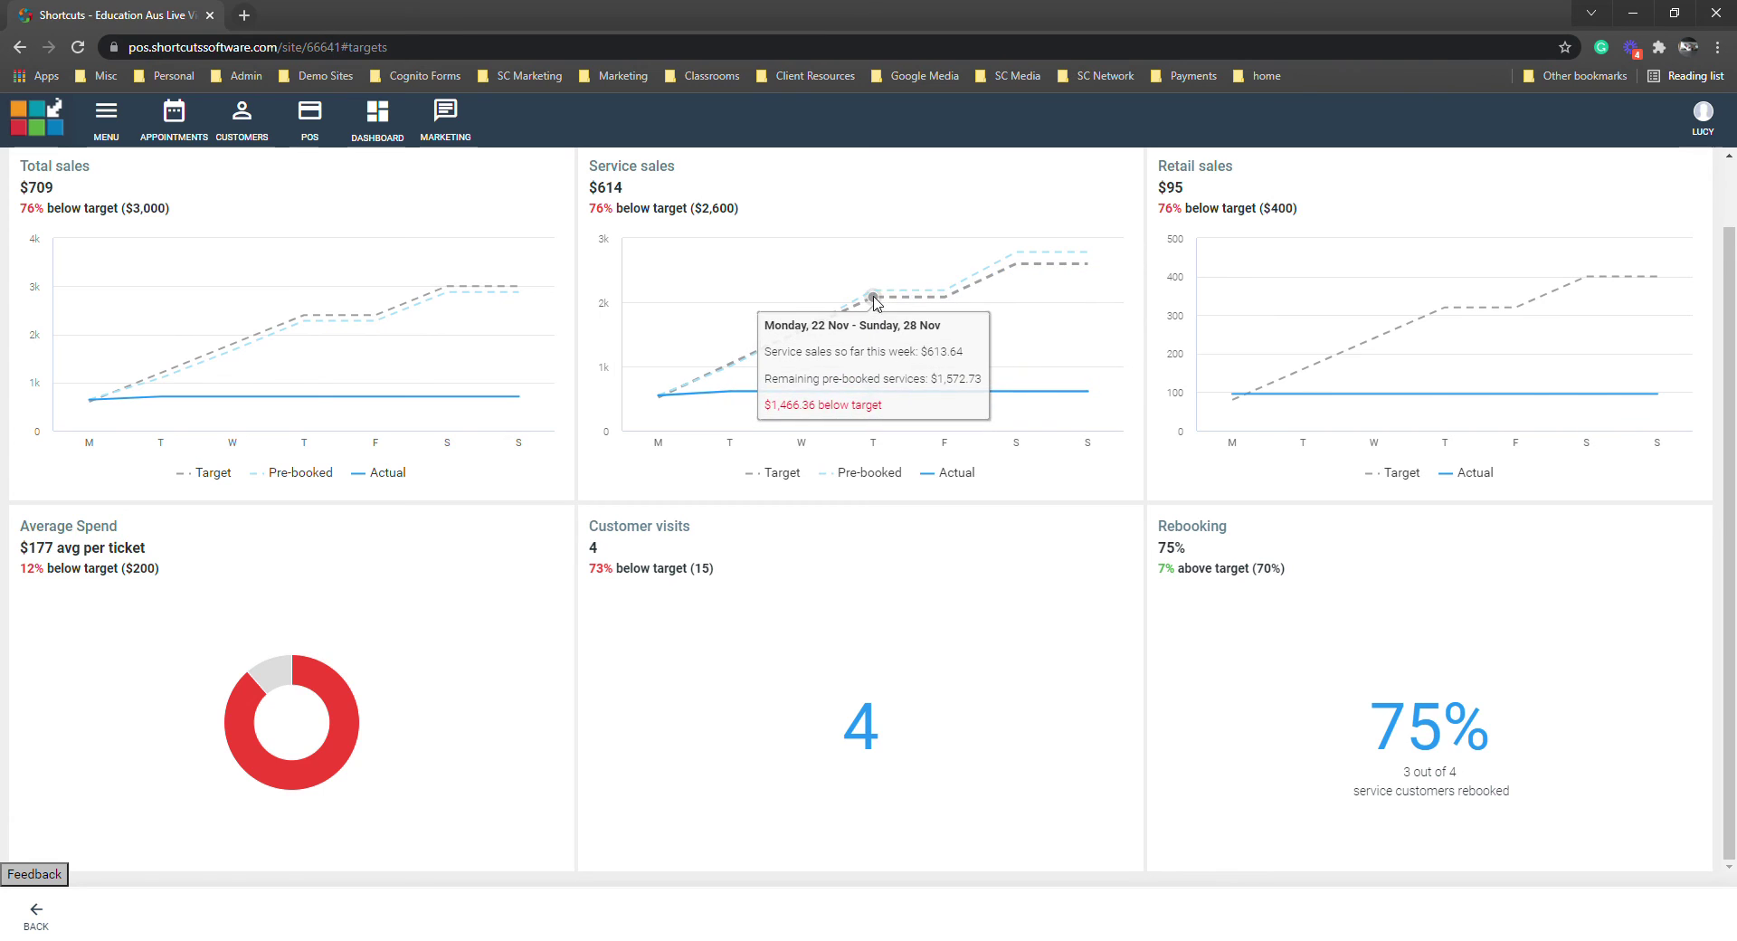
mouse_move(1086, 257)
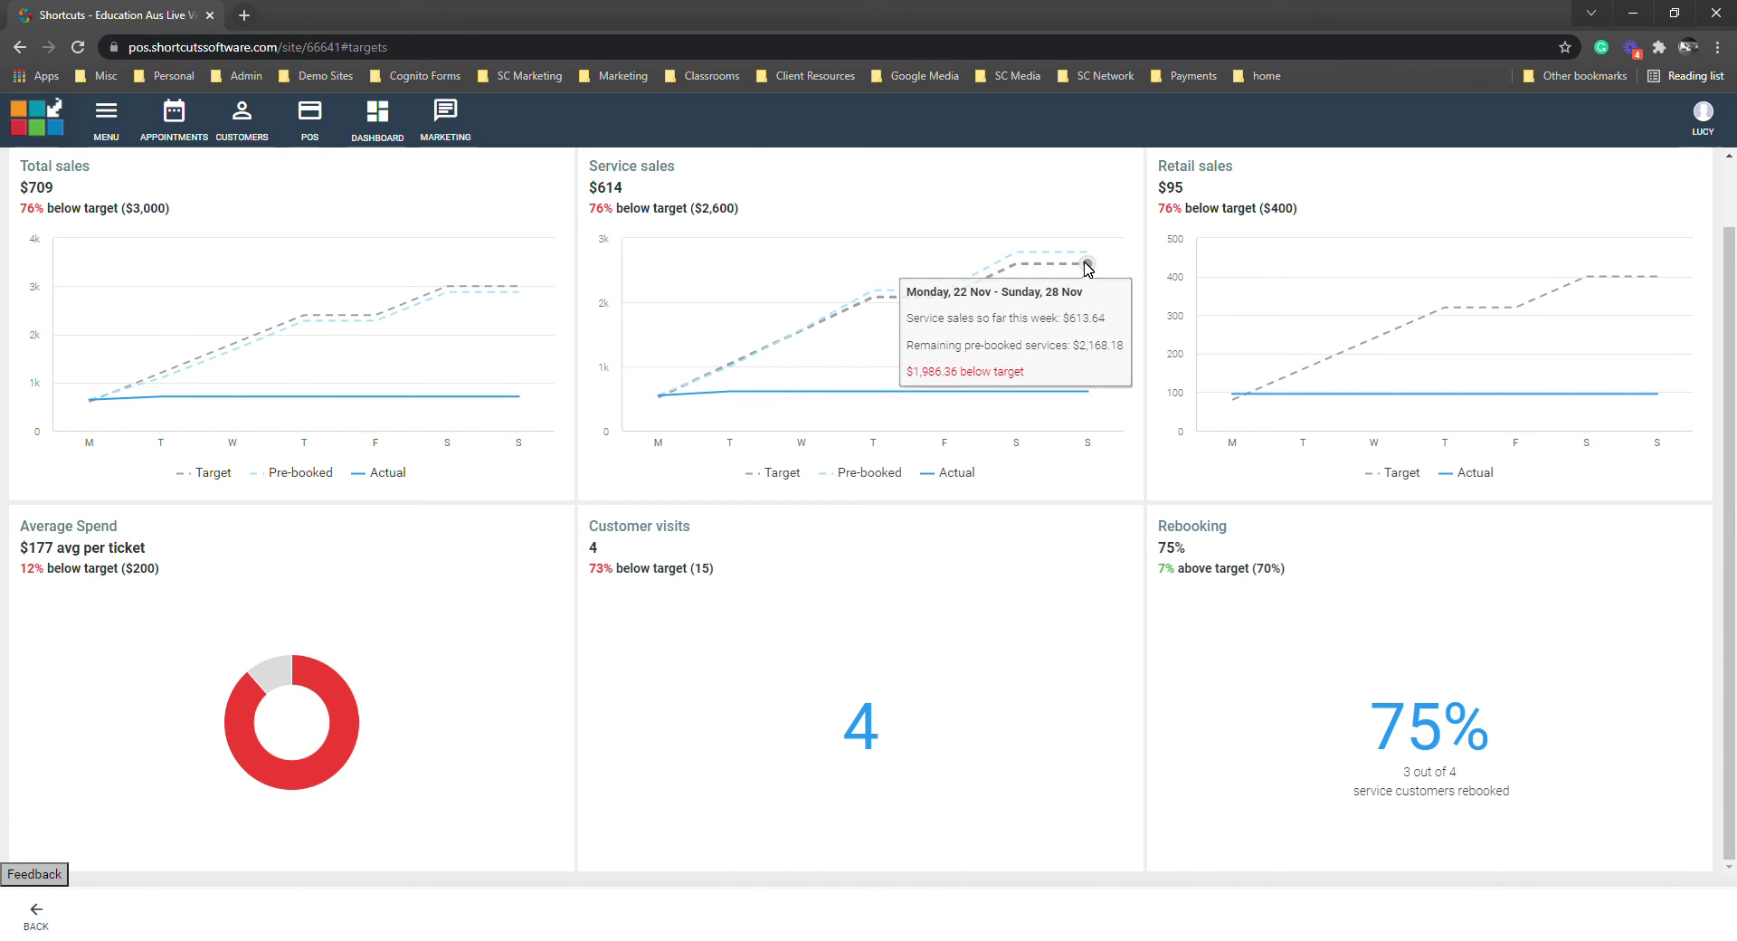
mouse_move(735, 394)
mouse_move(1346, 306)
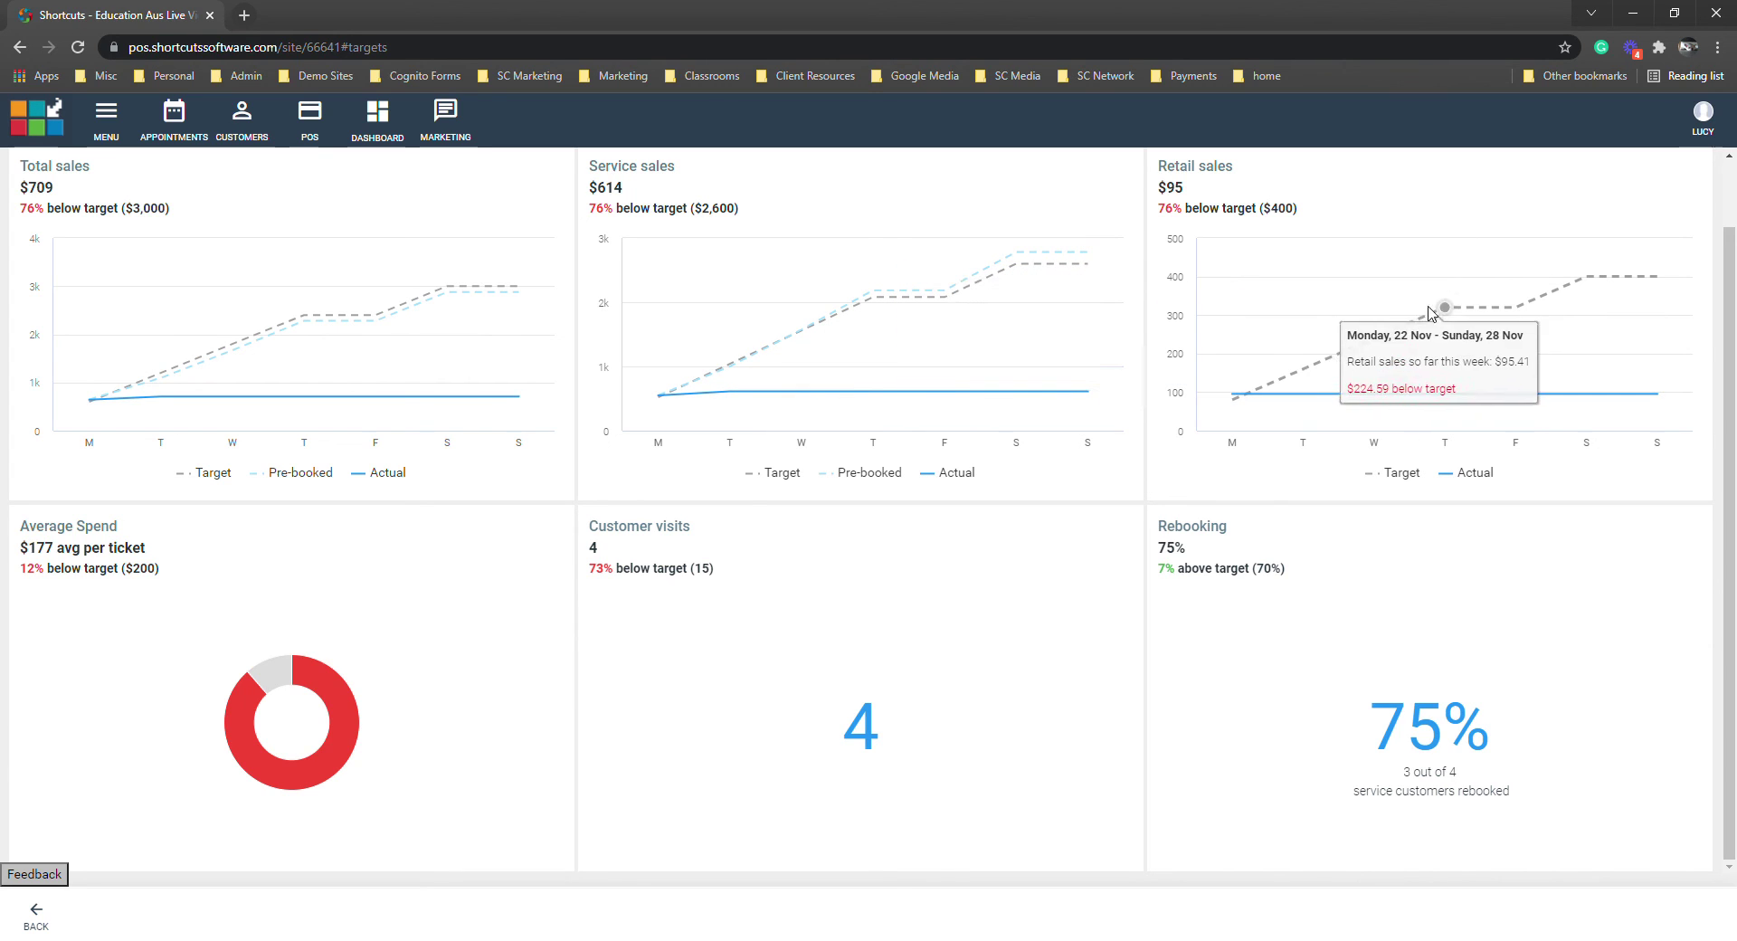
mouse_move(1530, 311)
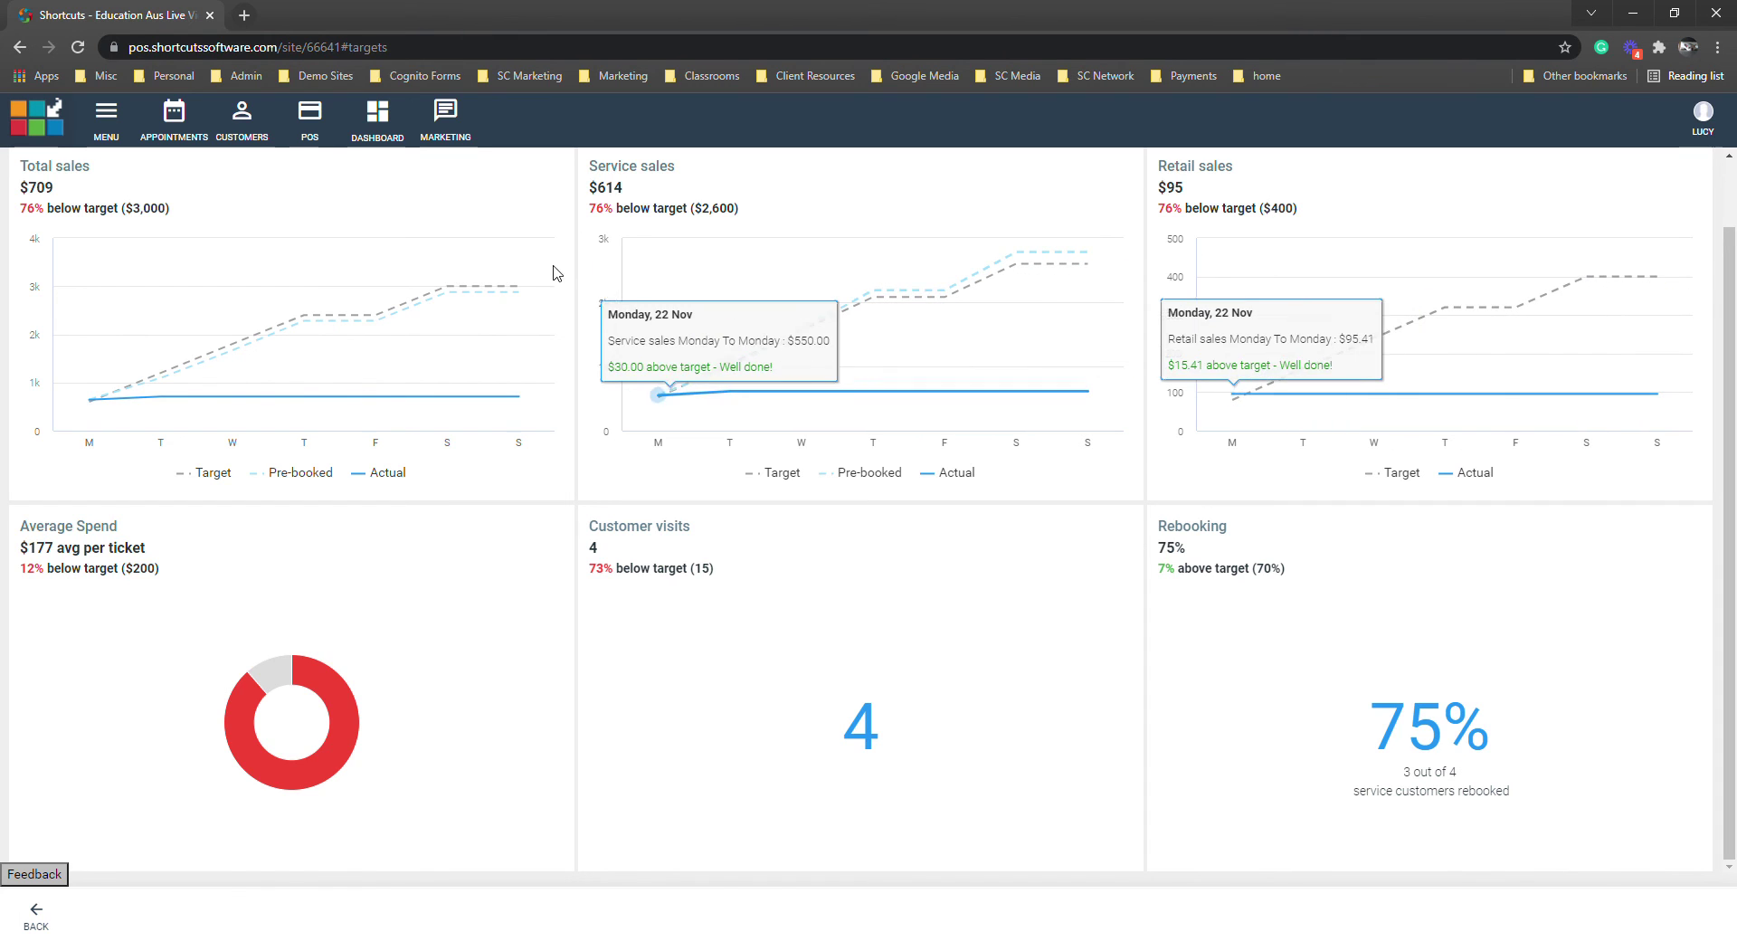
mouse_move(572, 295)
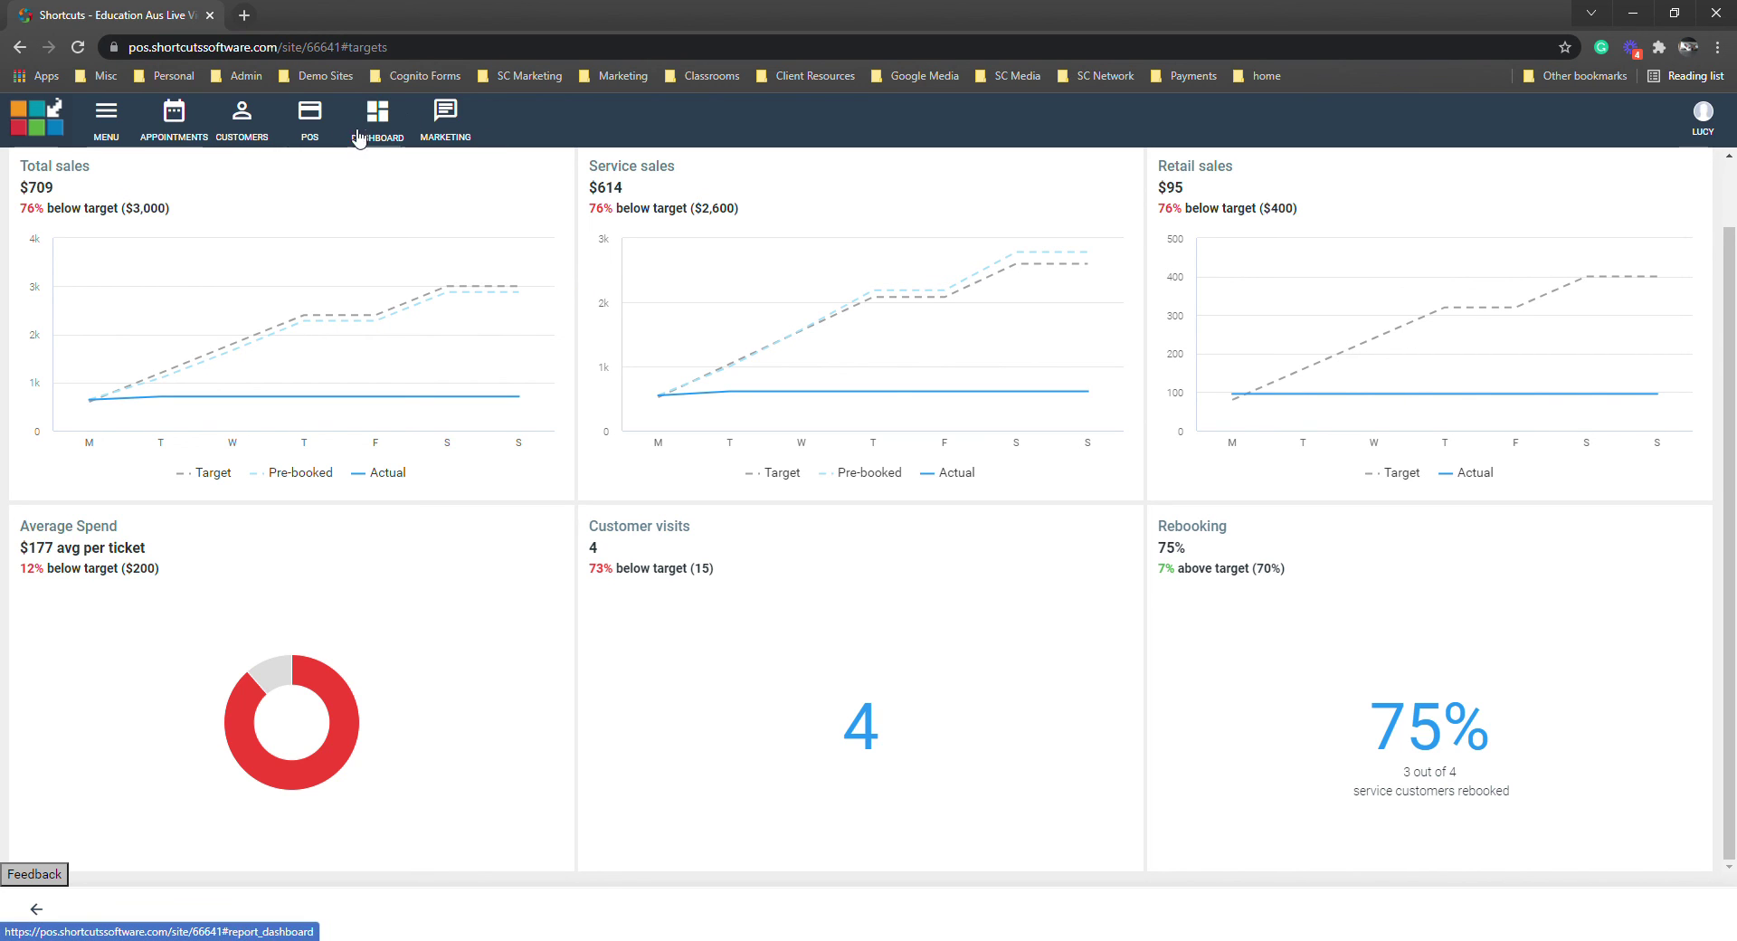
Step: Run the Targets report for the third listed employee and examine the sales charts and rebooking result
scroll(362, 380, "up", 1)
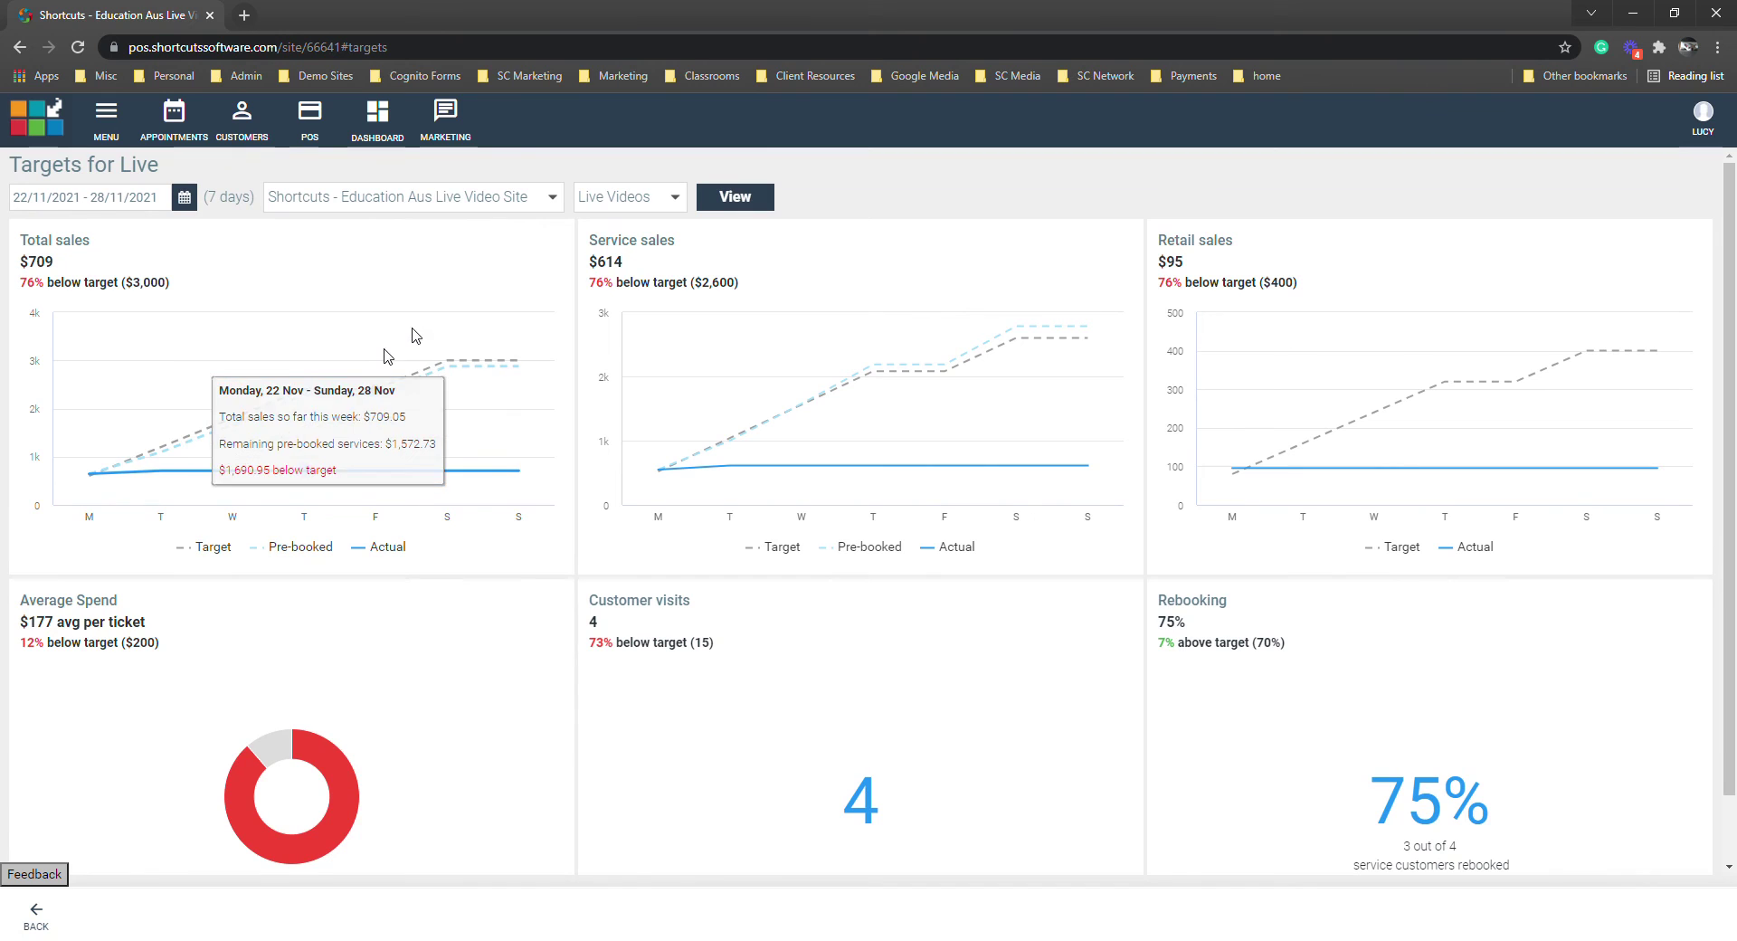
left_click(669, 199)
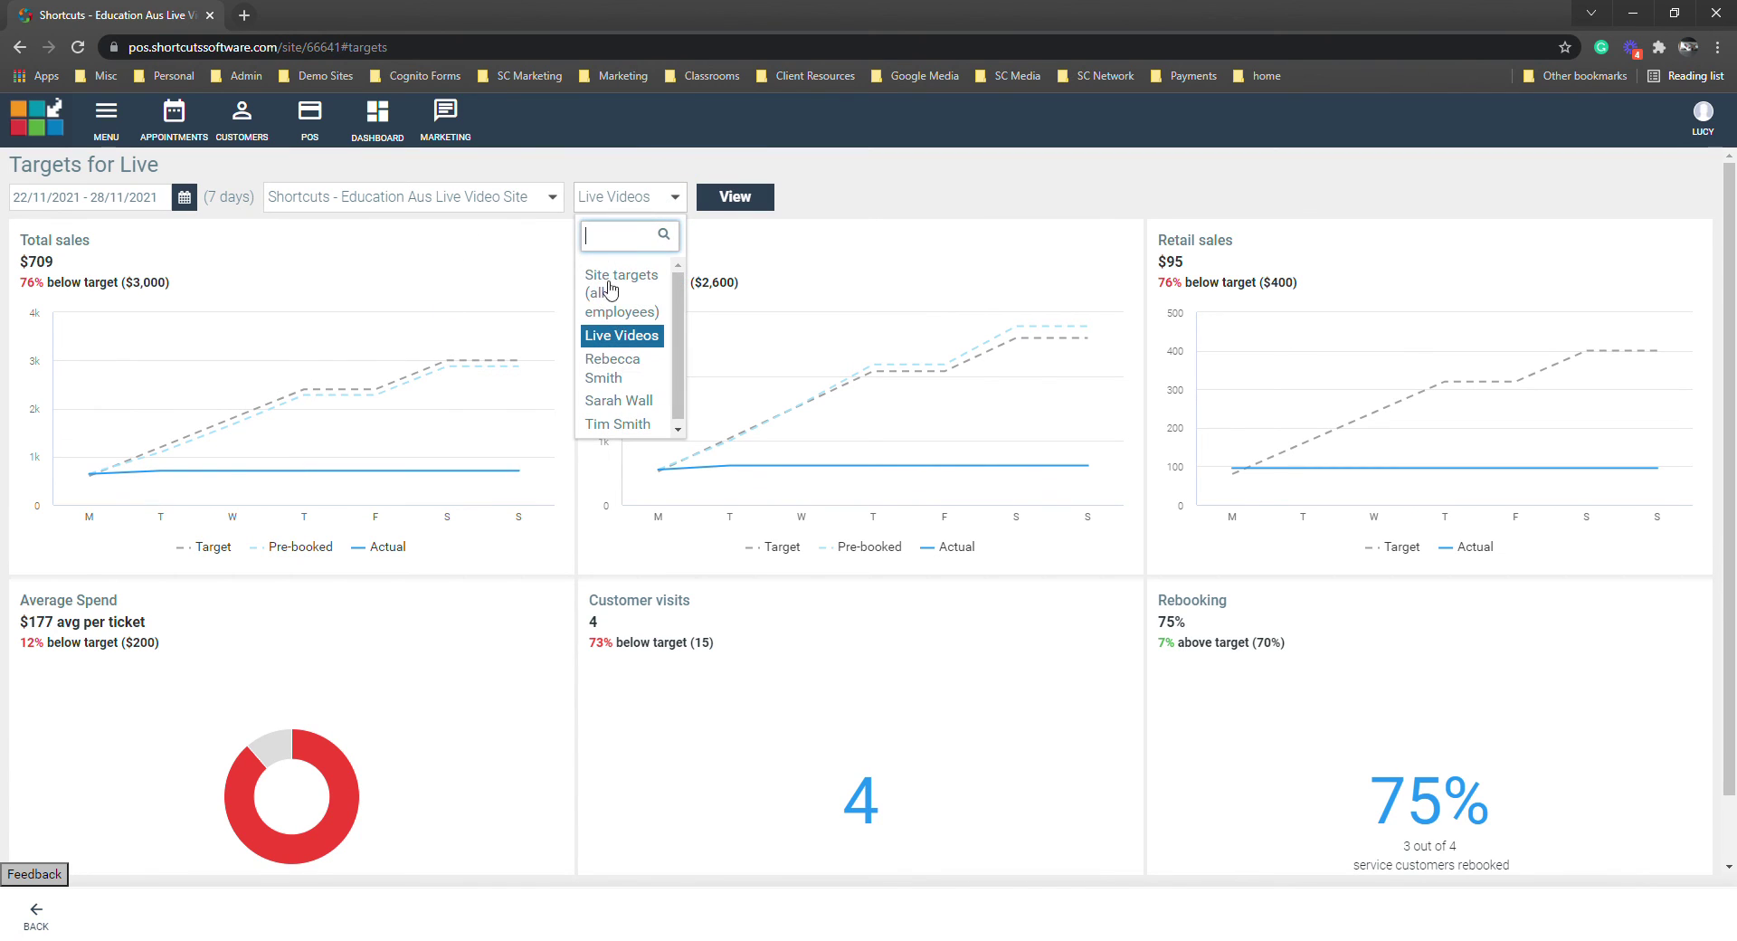
left_click(619, 400)
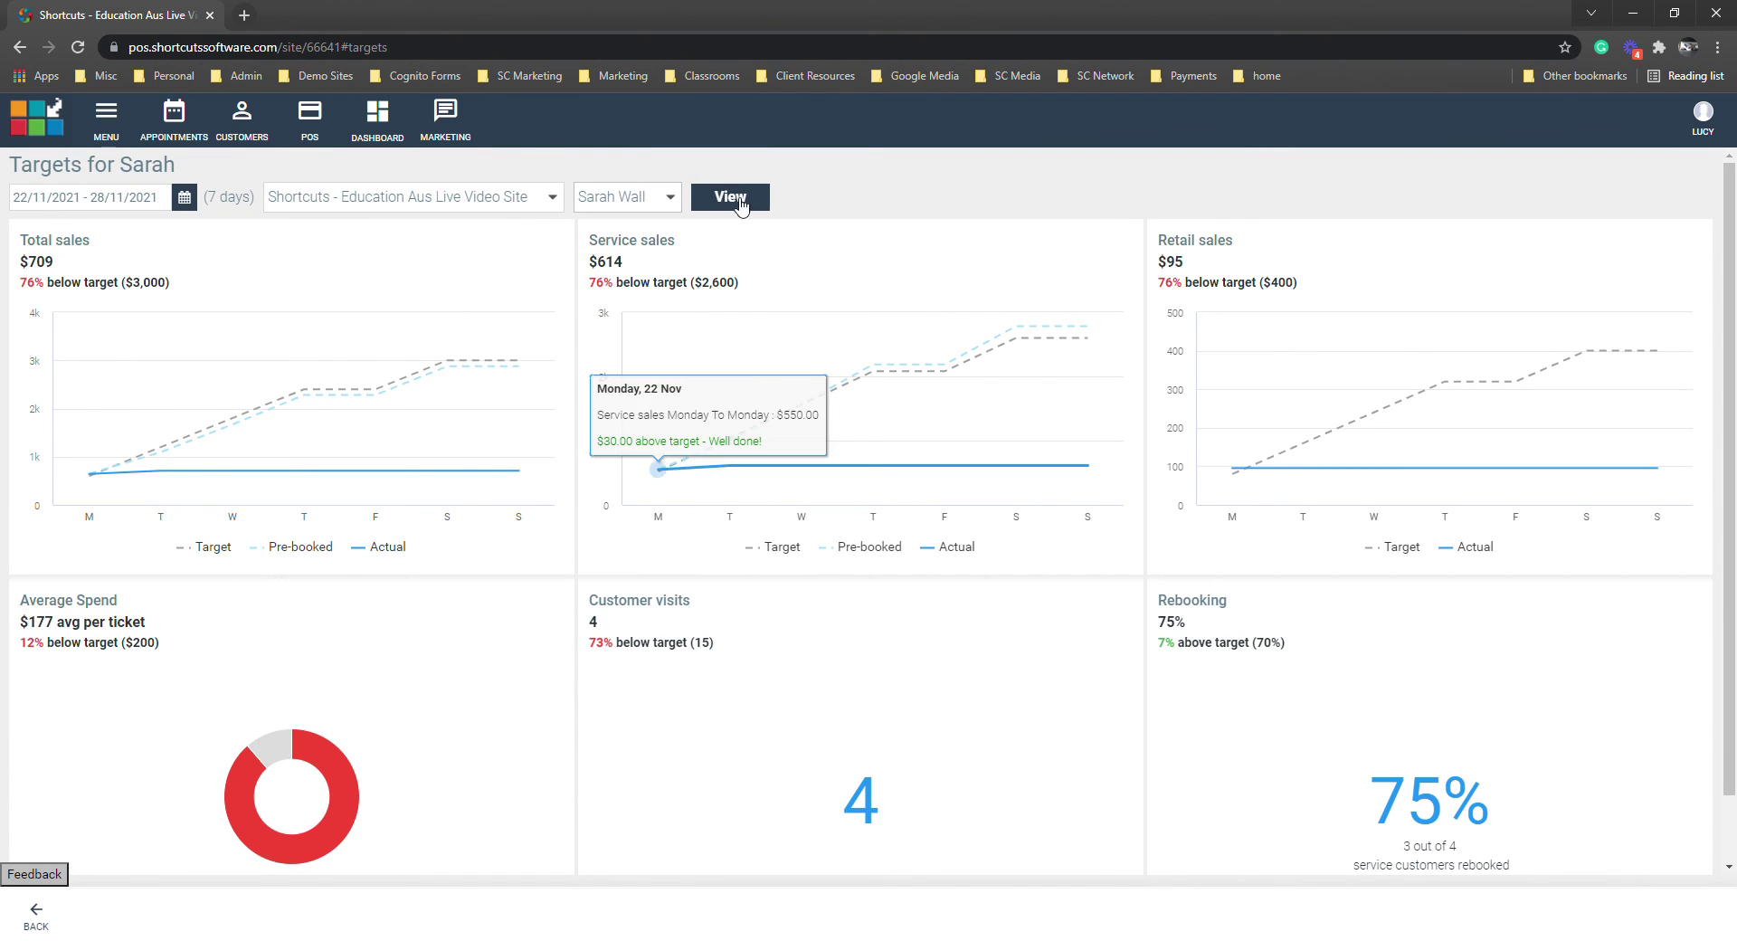
left_click(740, 205)
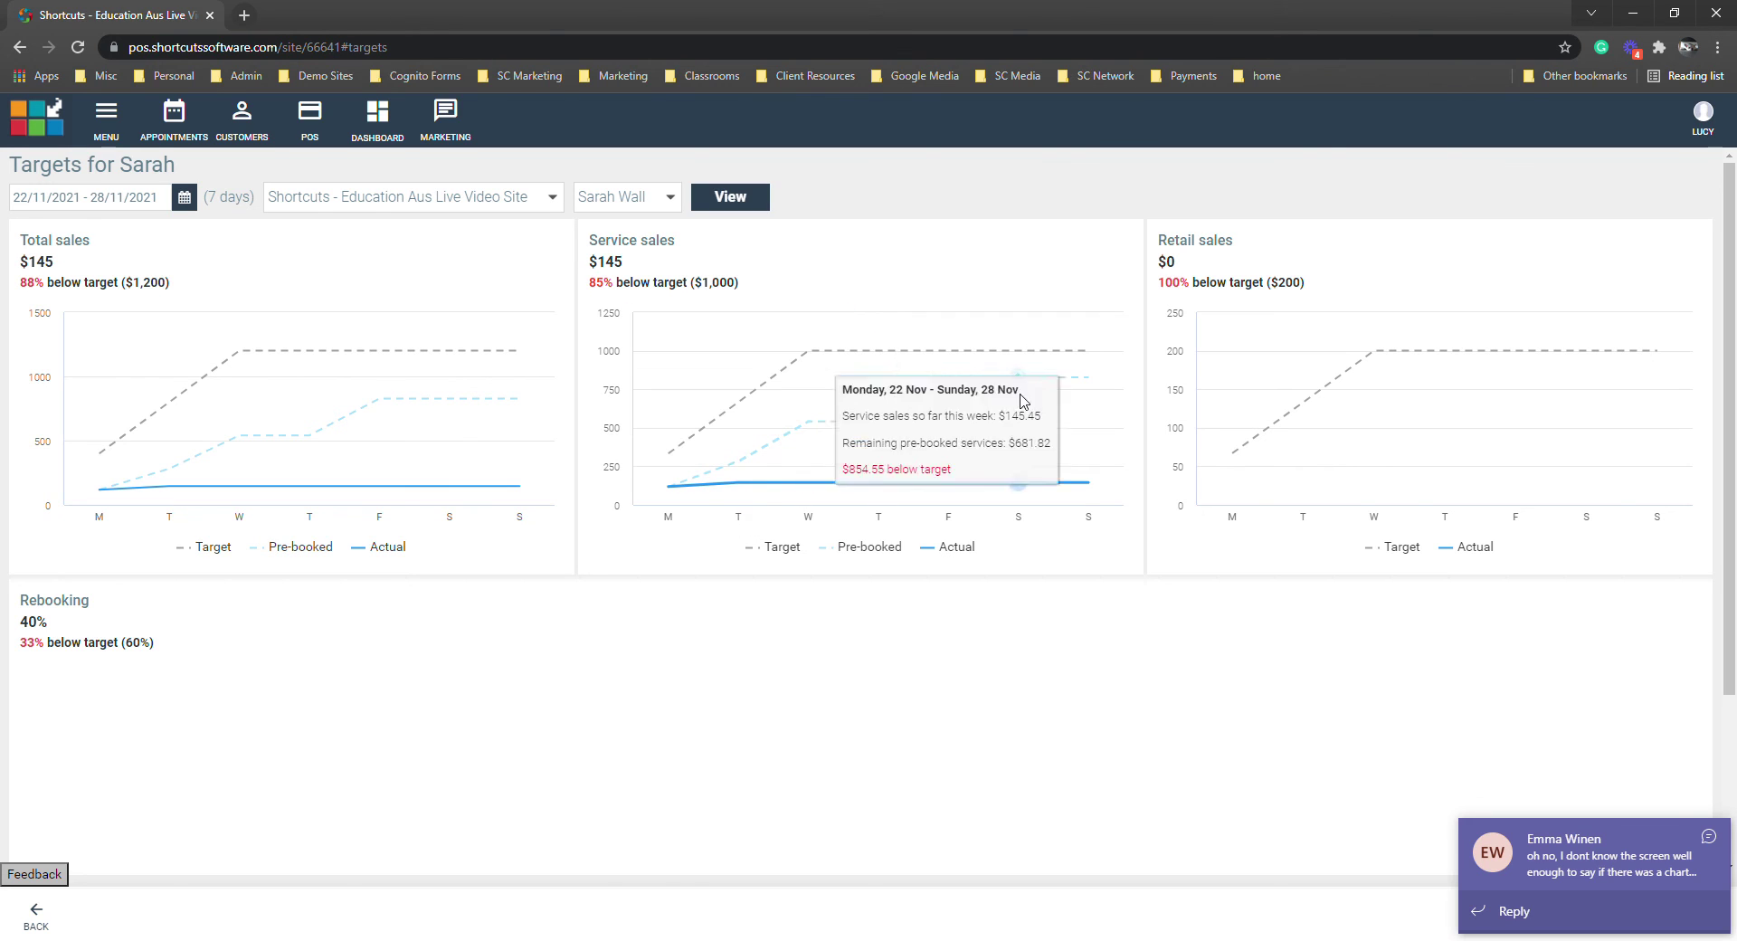
mouse_move(1076, 364)
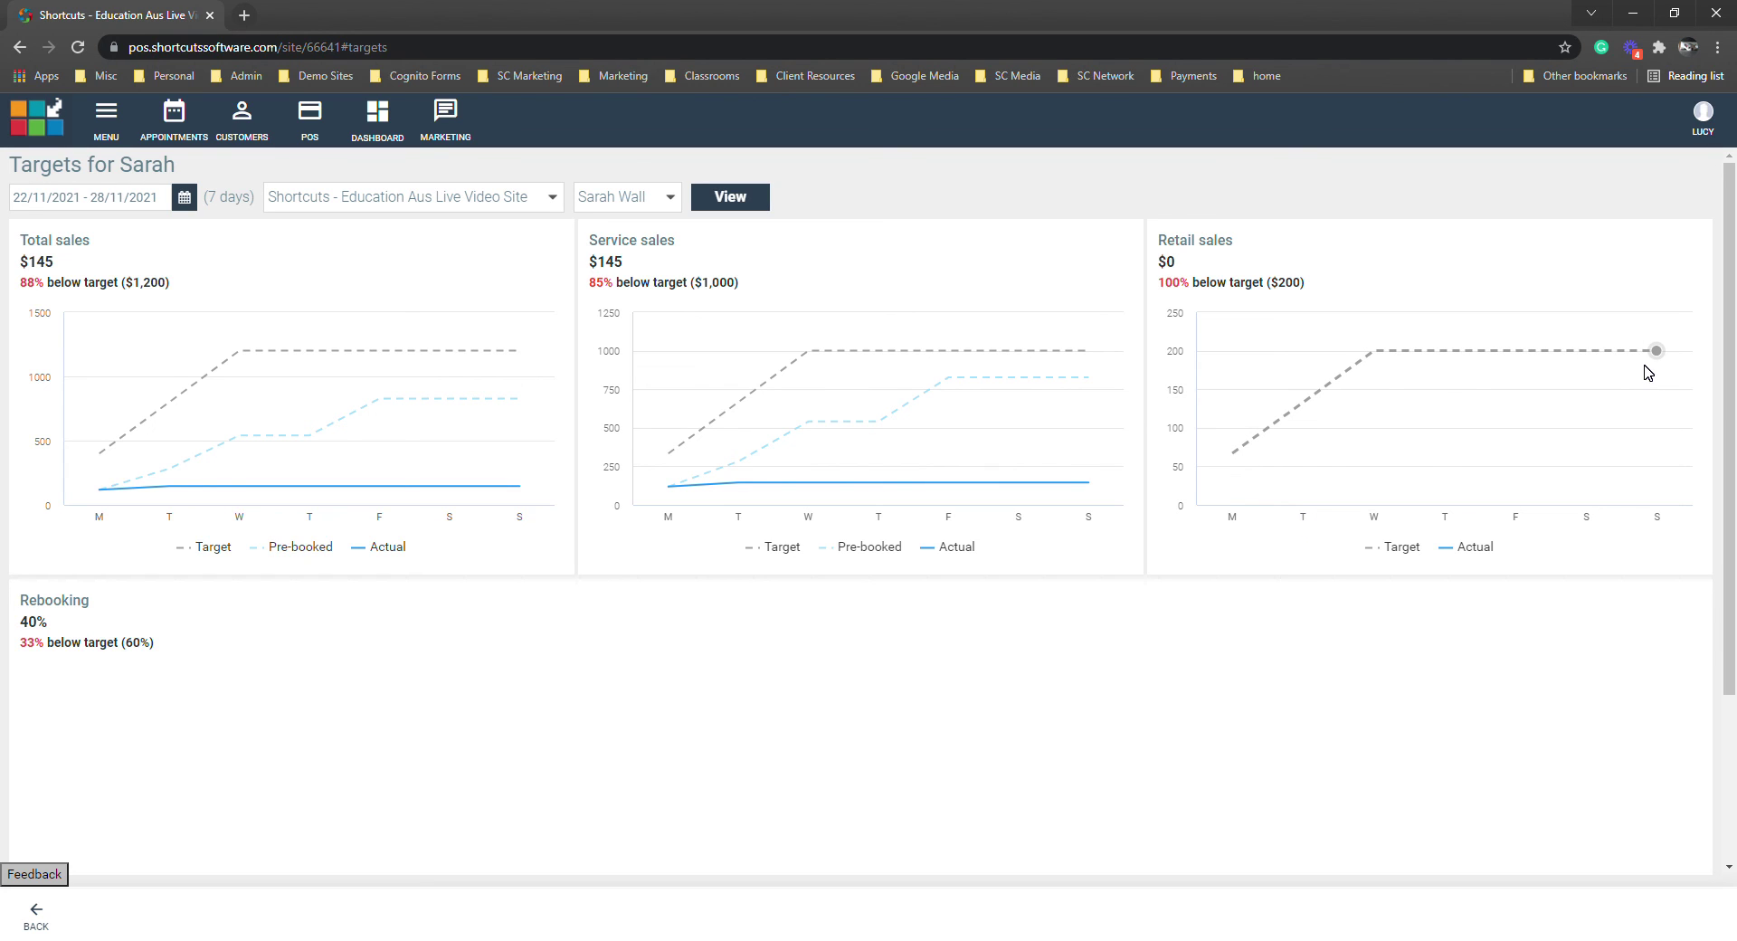
mouse_move(541, 433)
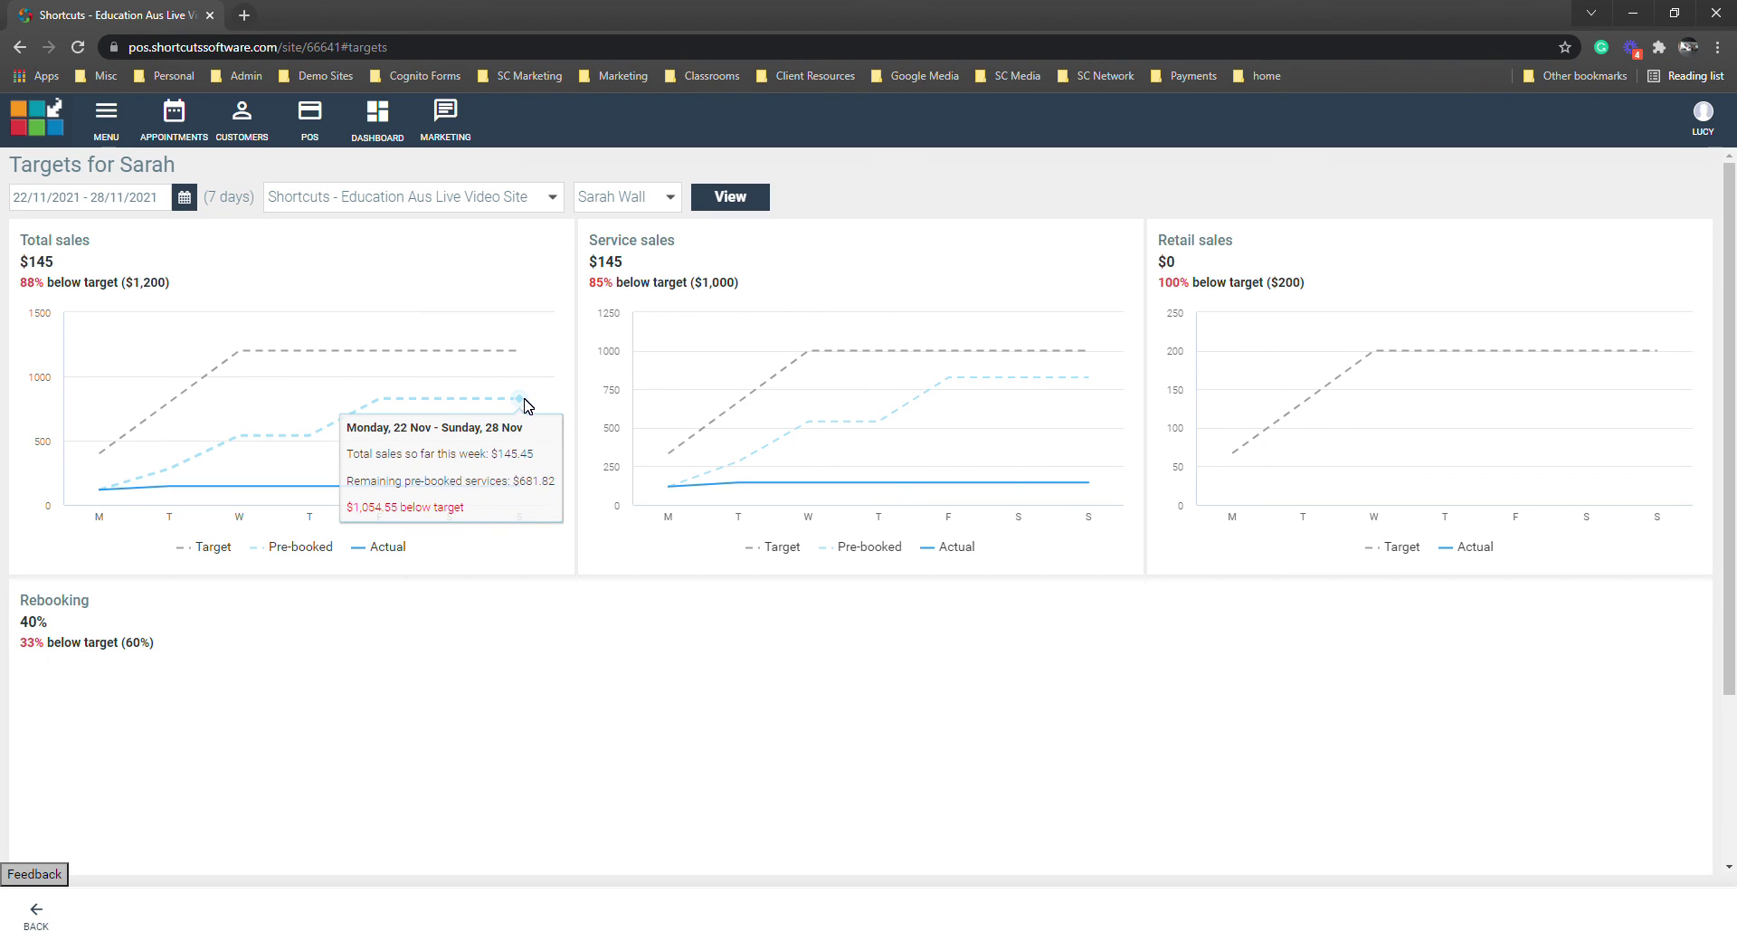
scroll(597, 651, "down", 2)
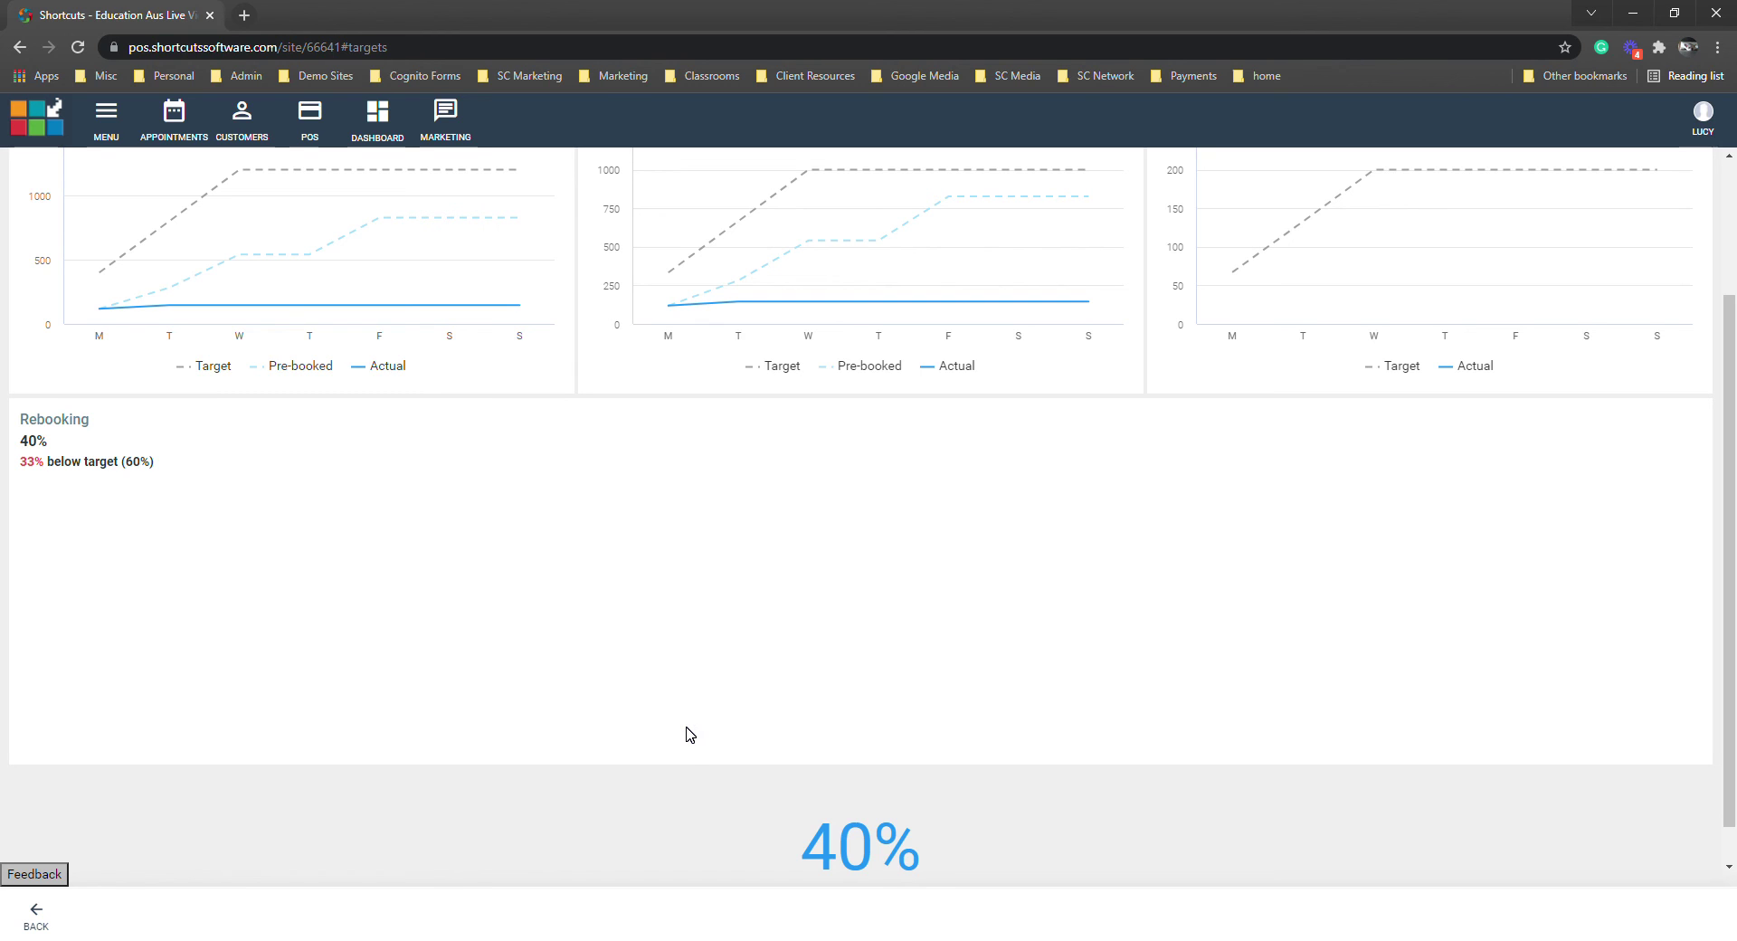
scroll(690, 734, "up", 2)
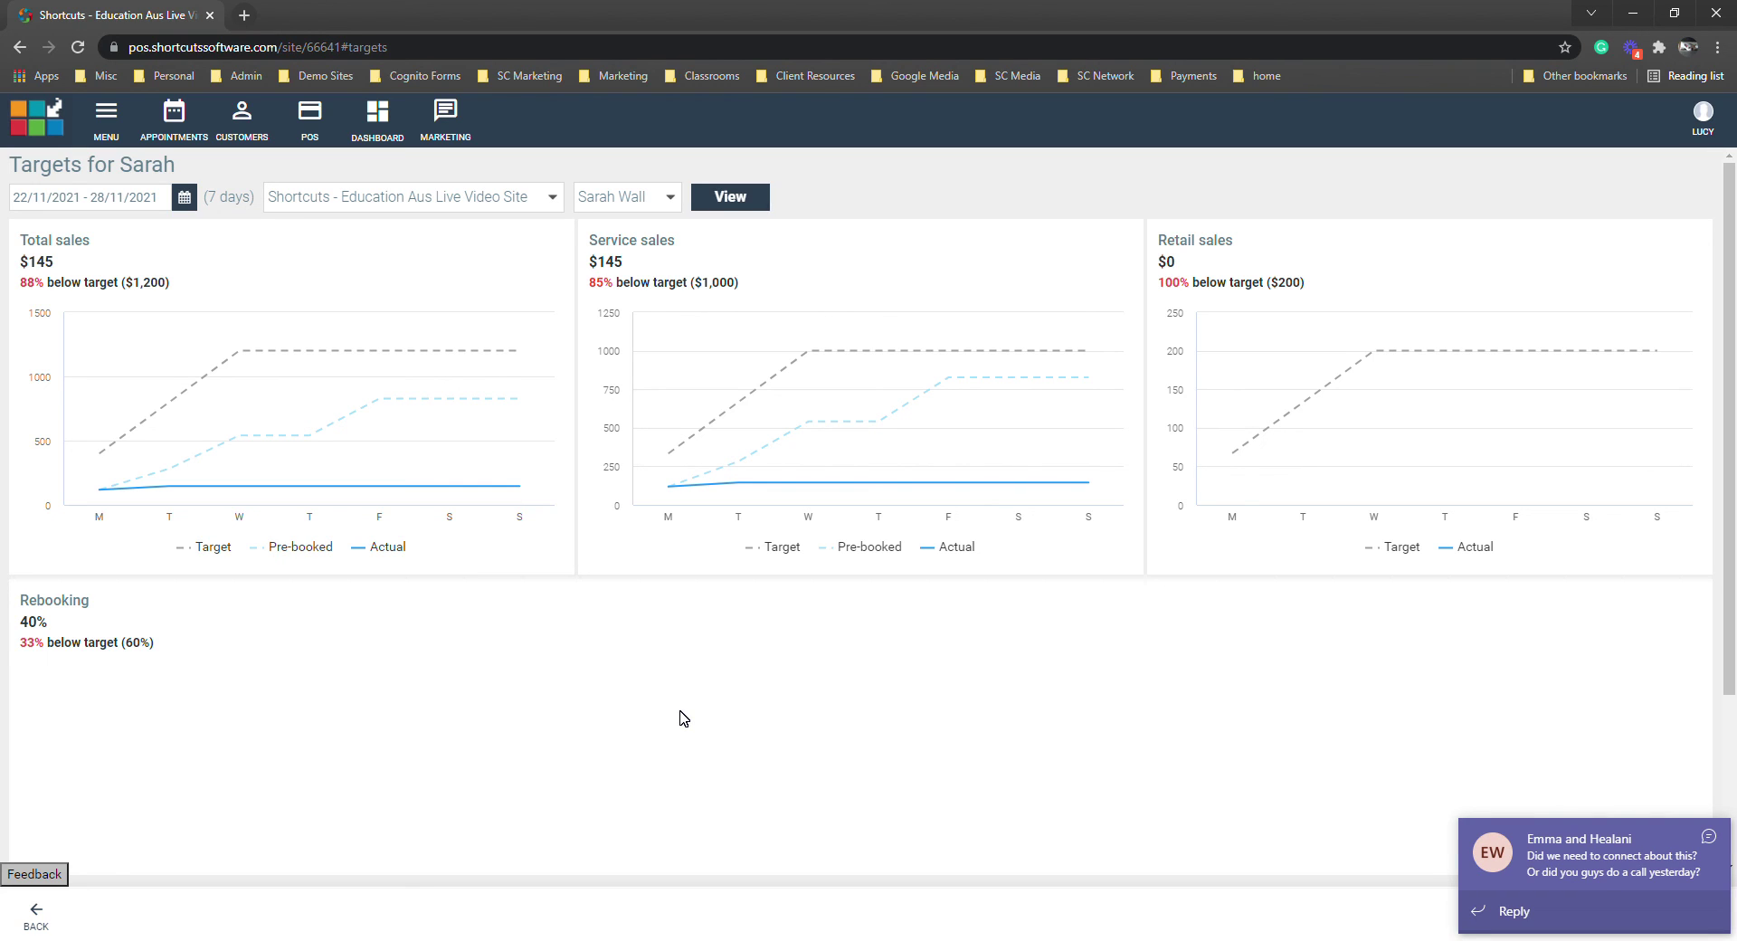
mouse_move(366, 360)
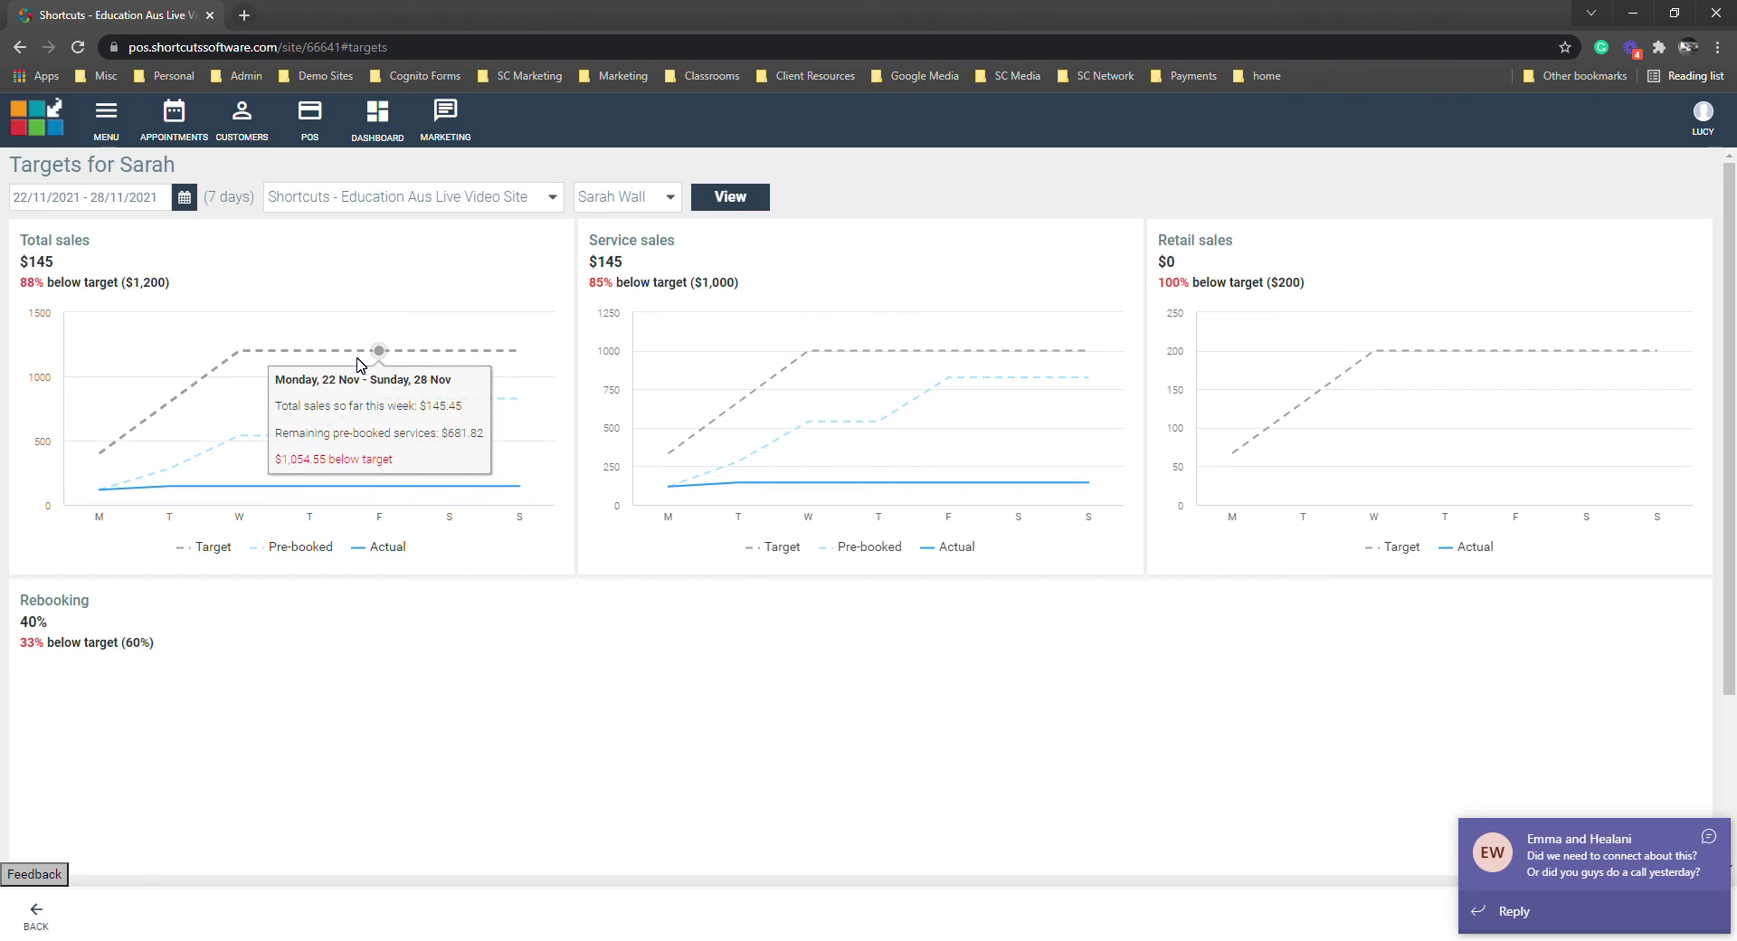